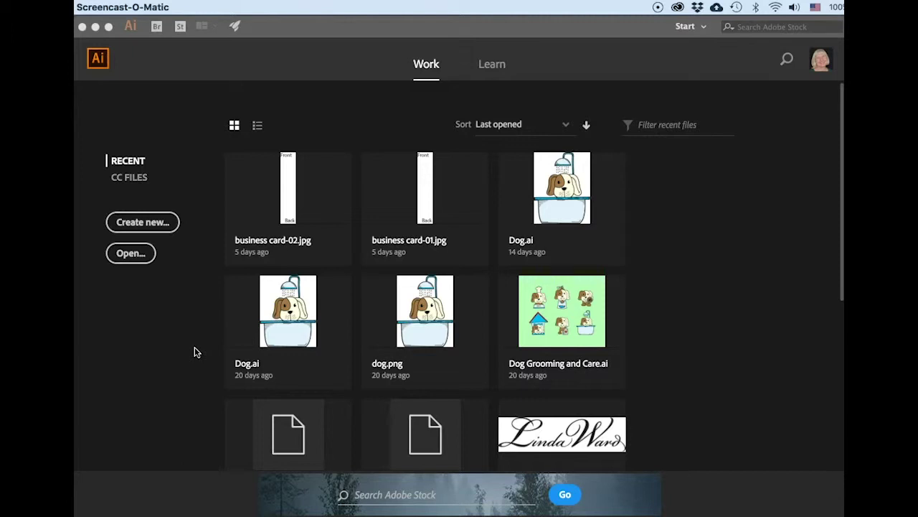
# - Create a new Letter-size print document (8.5 × 11 in) measured in inches
pyautogui.click(152, 123)
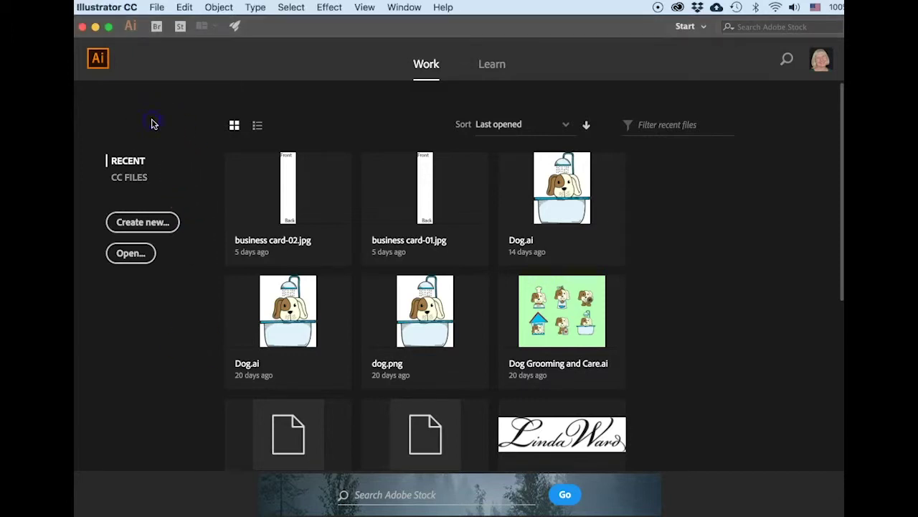
pyautogui.click(156, 8)
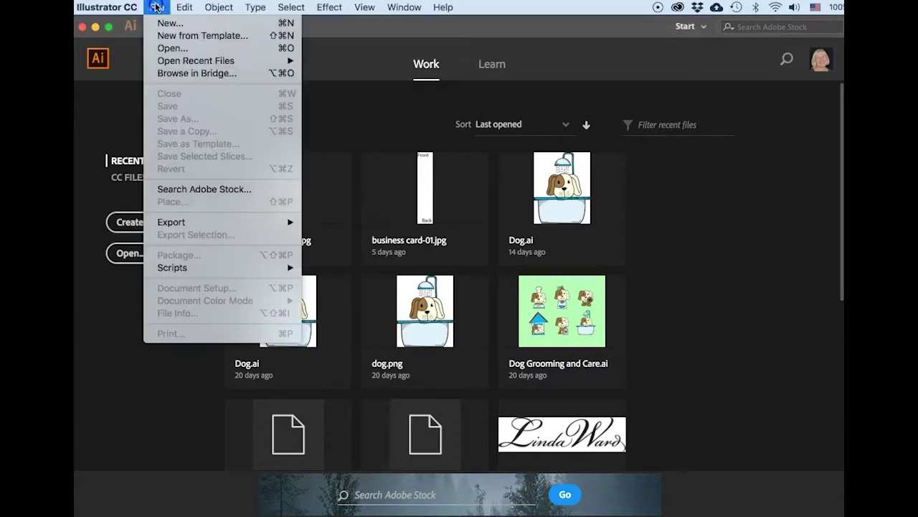
pyautogui.click(165, 25)
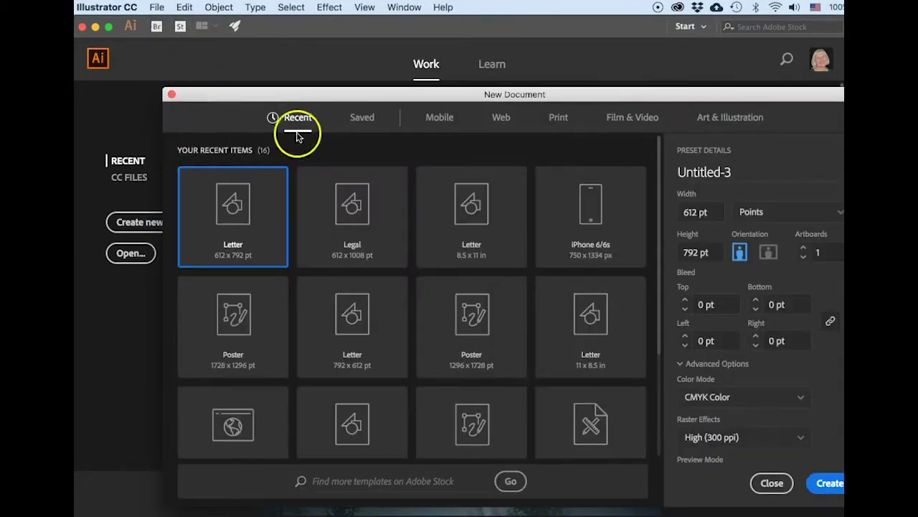
pyautogui.click(558, 117)
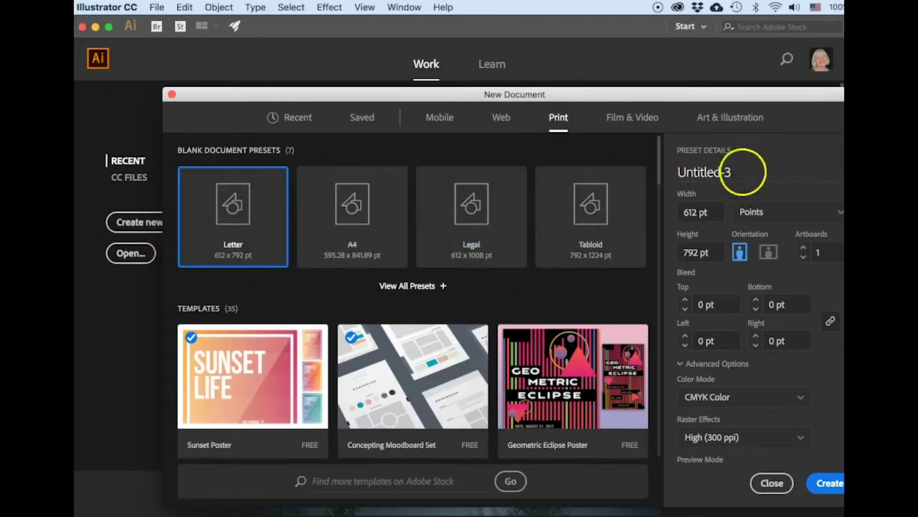
pyautogui.click(841, 213)
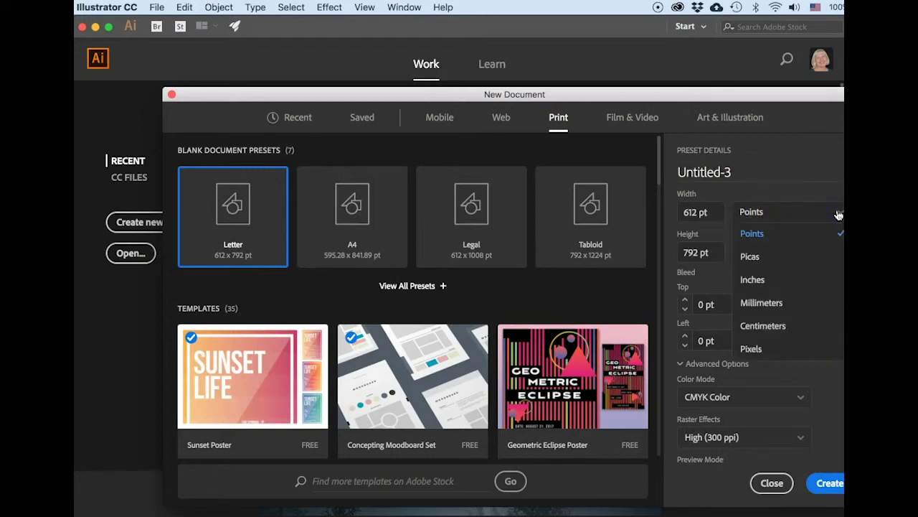
pyautogui.click(772, 280)
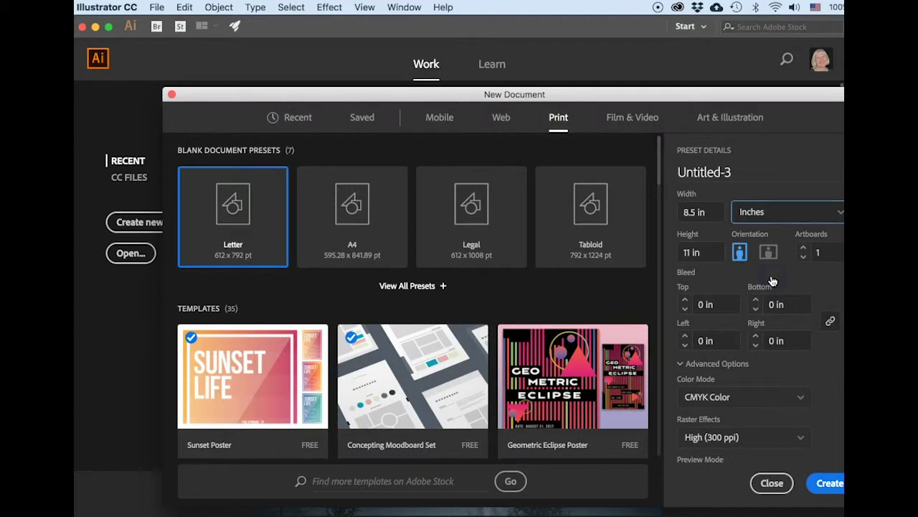
pyautogui.click(780, 205)
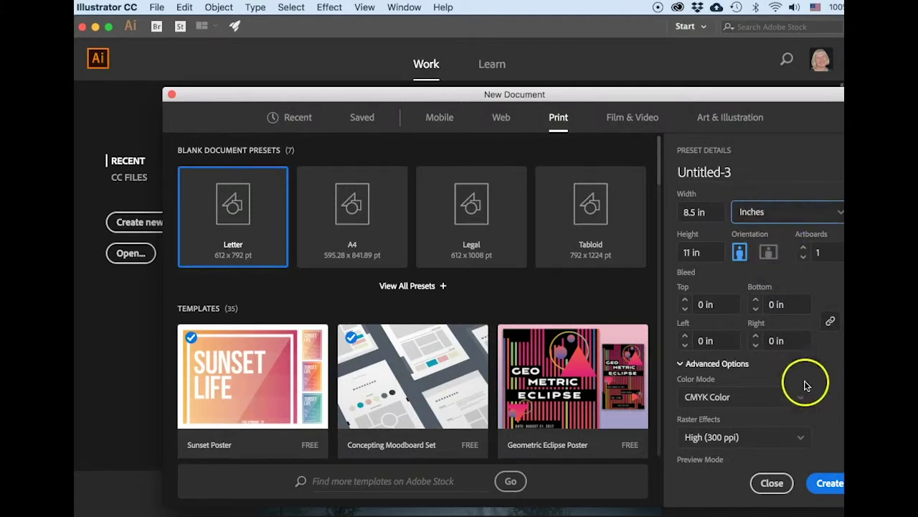
pyautogui.click(829, 486)
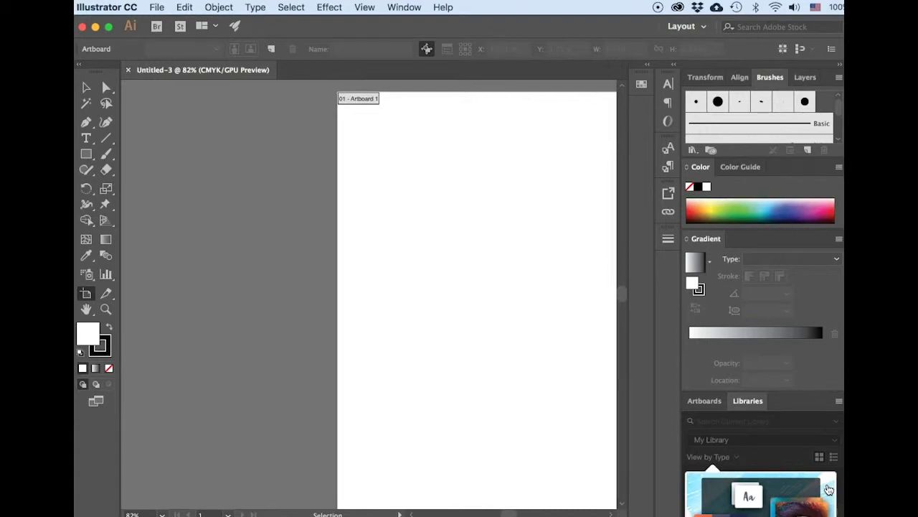
# - Rename the first artboard 'letterhead' and zoom out to see the surrounding canvas
pyautogui.press('space')
pyautogui.moveTo(497, 372); pyautogui.dragTo(295, 350)
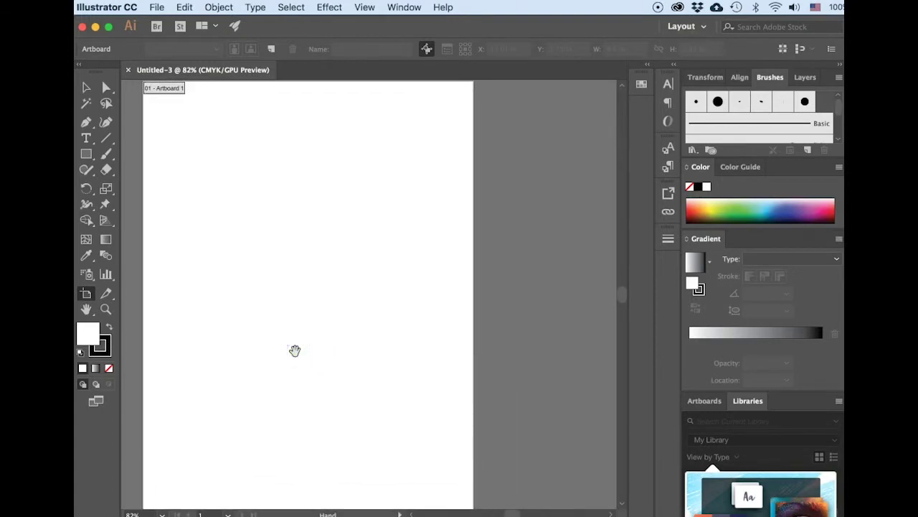
pyautogui.click(86, 293)
pyautogui.click(246, 141)
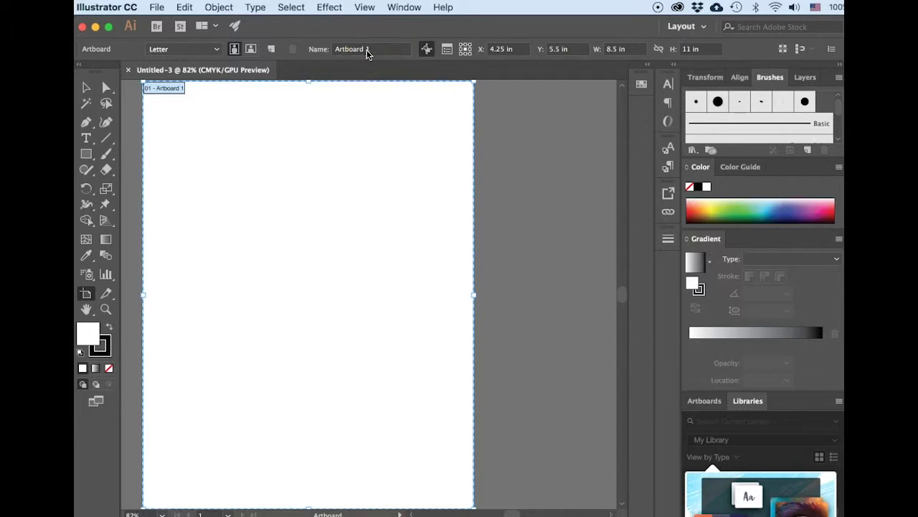
pyautogui.click(373, 50)
pyautogui.write('letterhead')
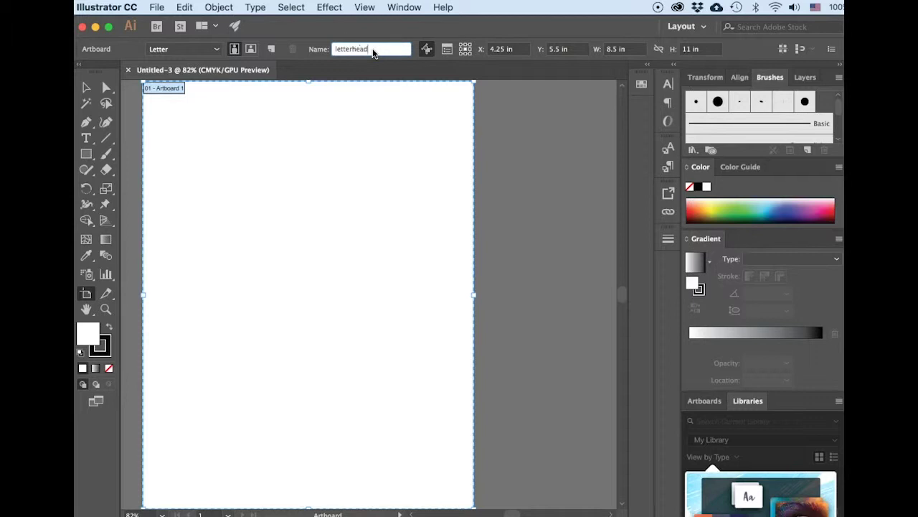
pyautogui.press('Return')
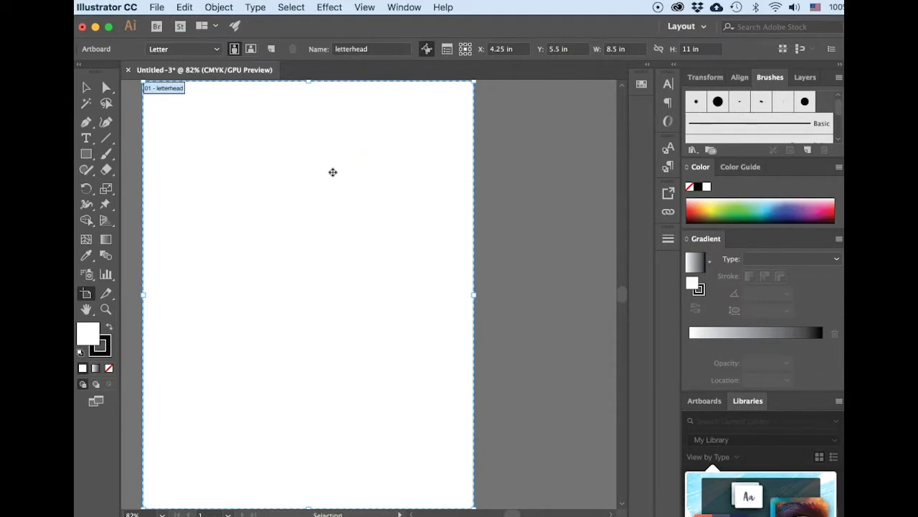
pyautogui.press('super+minus')
pyautogui.press('super+minus')
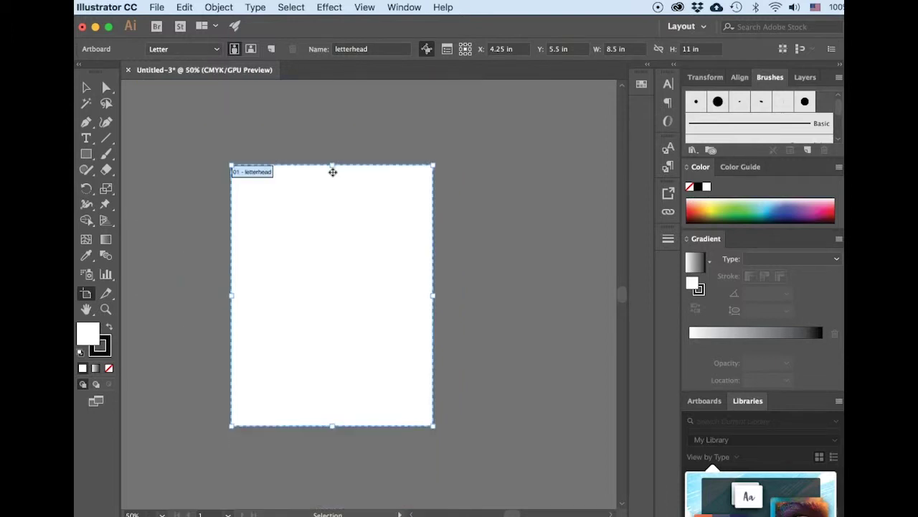
pyautogui.press('super+minus')
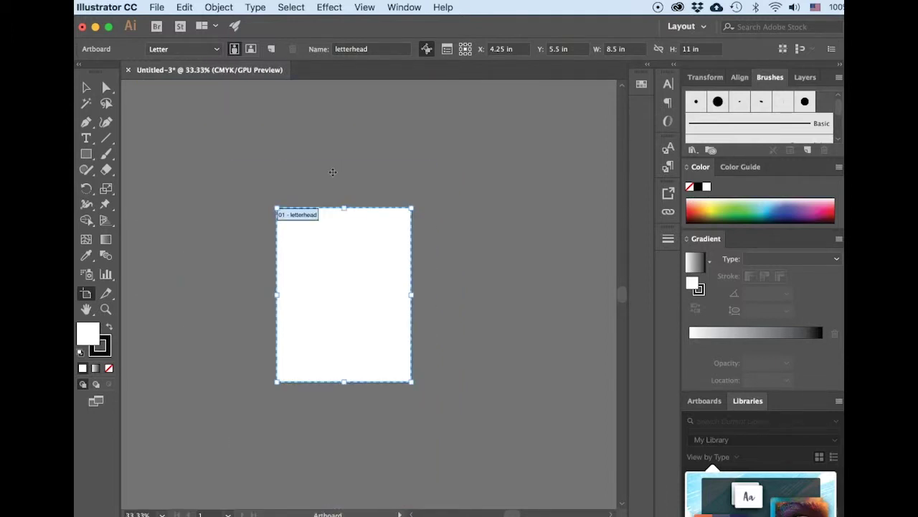
pyautogui.moveTo(361, 264); pyautogui.dragTo(255, 181)
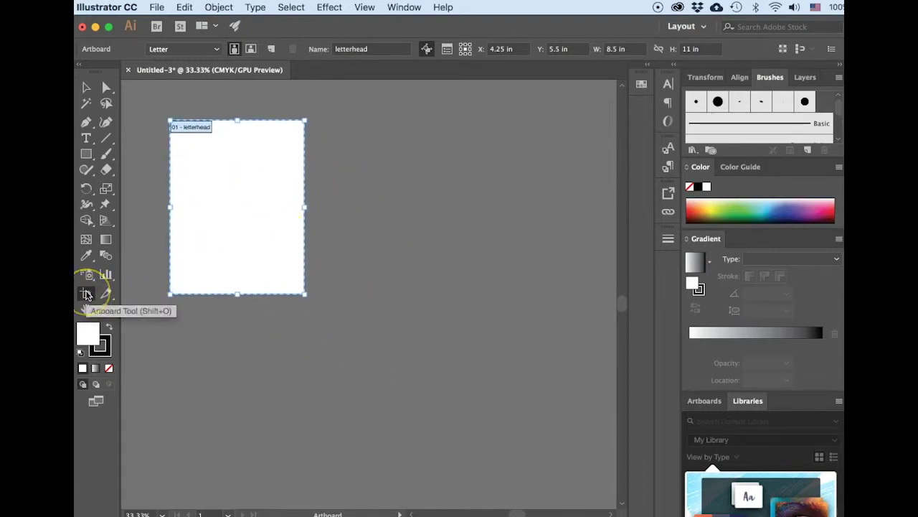
# - Draw a second artboard right of the letterhead and name it 'business card front'
pyautogui.moveTo(355, 127)
pyautogui.mouseDown()
pyautogui.moveTo(406, 176)
pyautogui.moveTo(480, 185)
pyautogui.mouseUp()
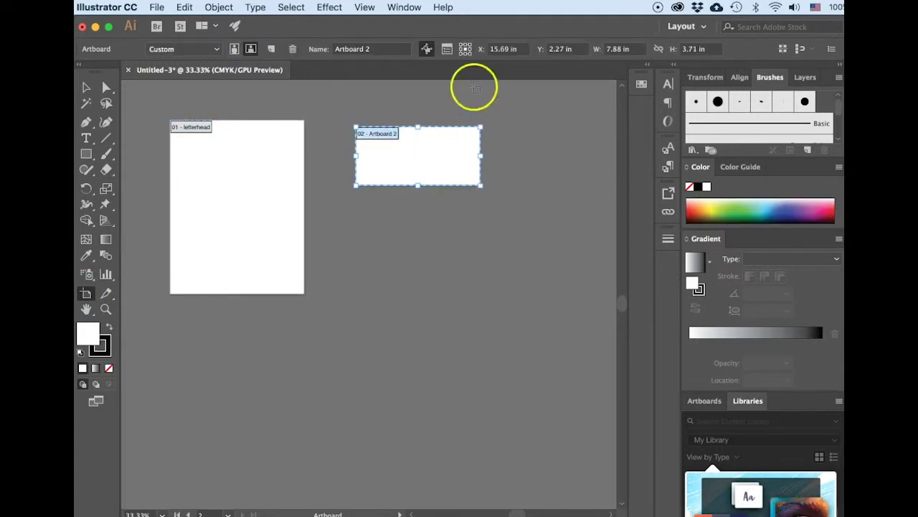
pyautogui.click(371, 47)
pyautogui.press('BackSpace')
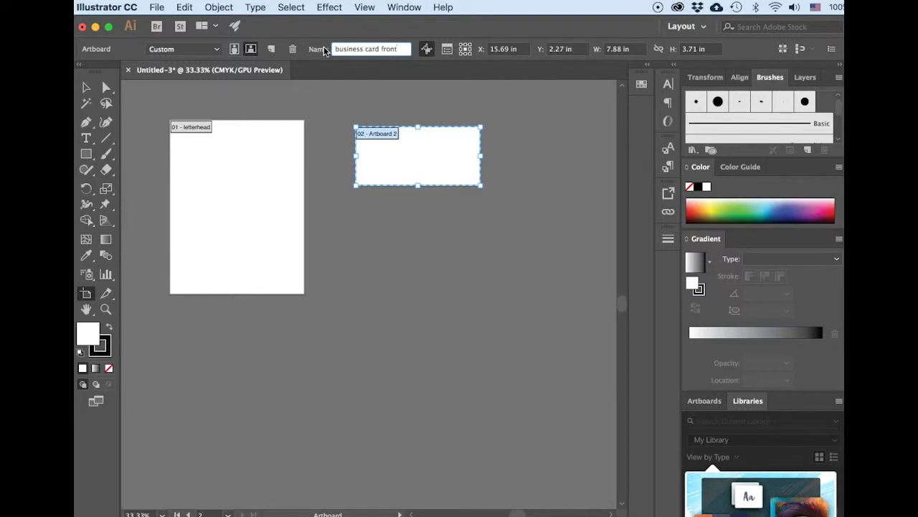
pyautogui.press('Return')
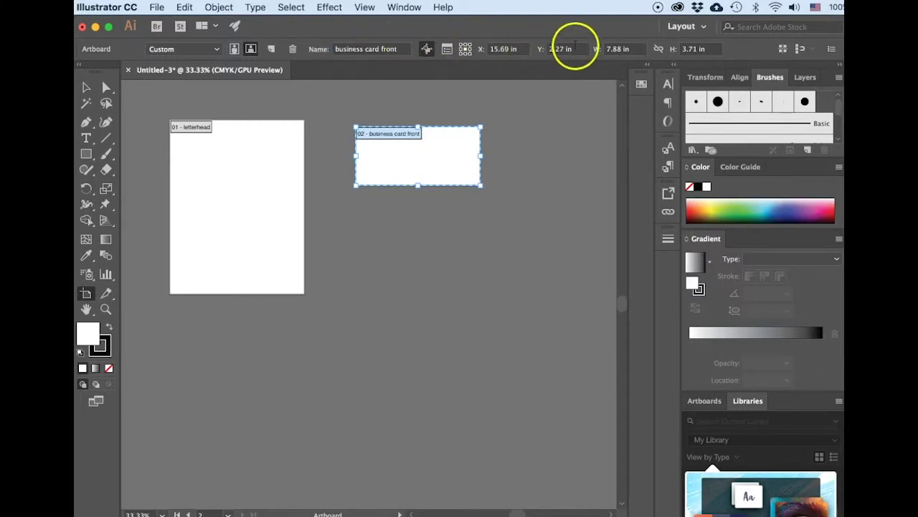
# - Size the business card front artboard to 3.5 in wide by 2 in high
pyautogui.doubleClick(564, 49)
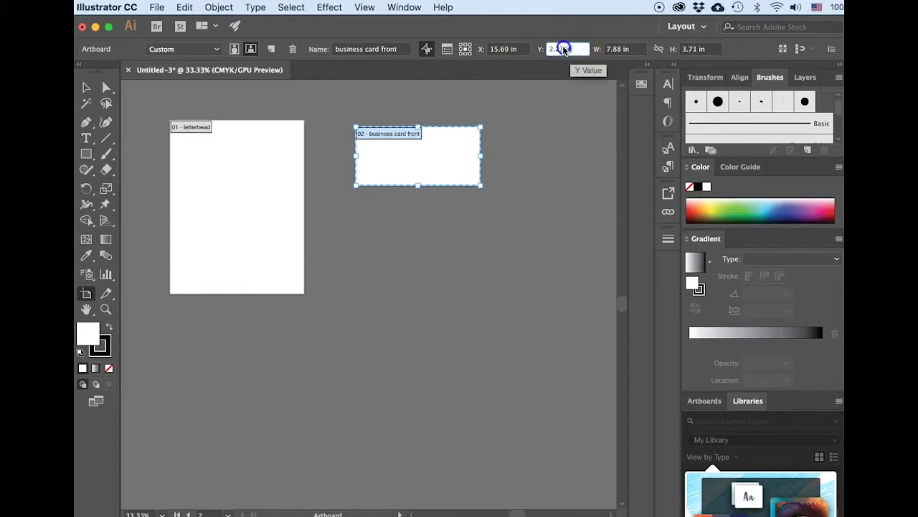
pyautogui.press('Return')
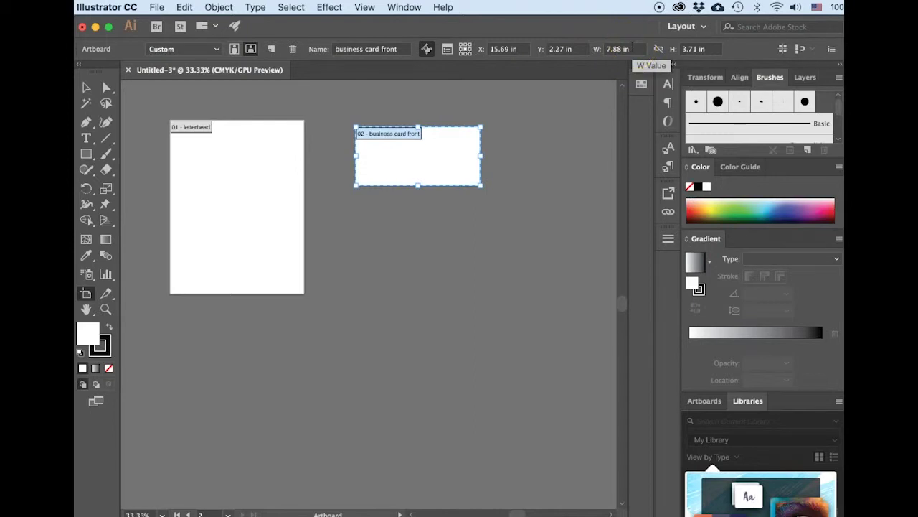
pyautogui.doubleClick(610, 49)
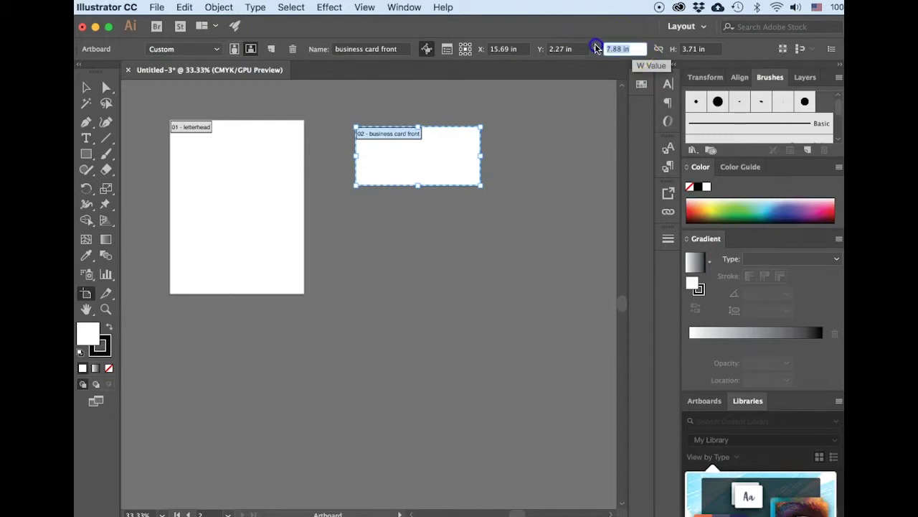
pyautogui.write('3.5')
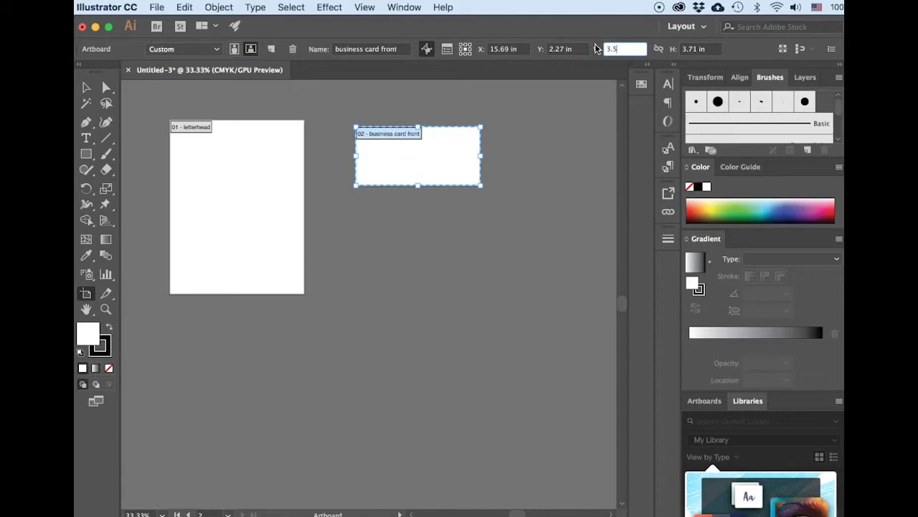
pyautogui.press('Return')
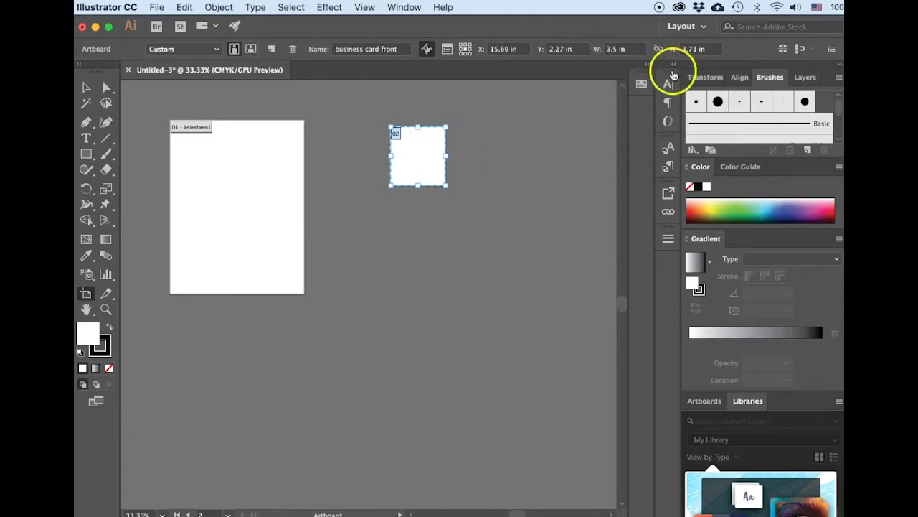
pyautogui.doubleClick(701, 48)
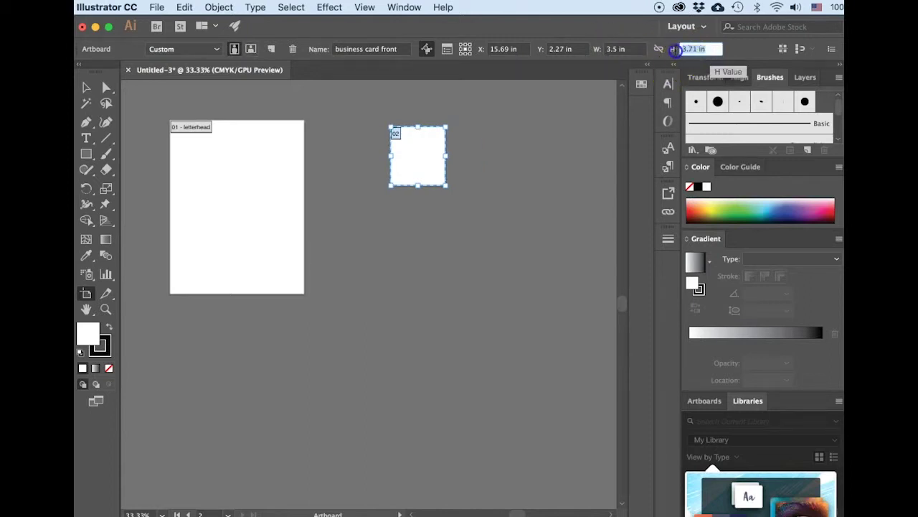
pyautogui.write('3')
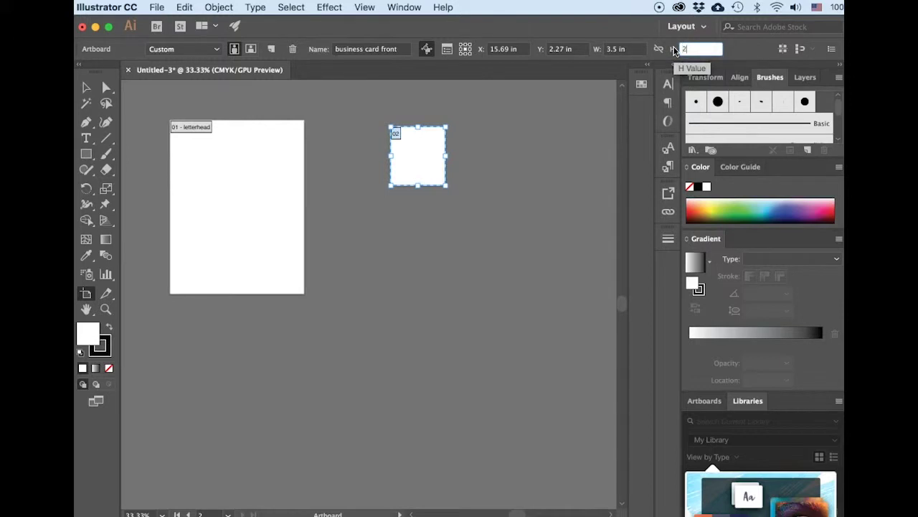
pyautogui.press('Return')
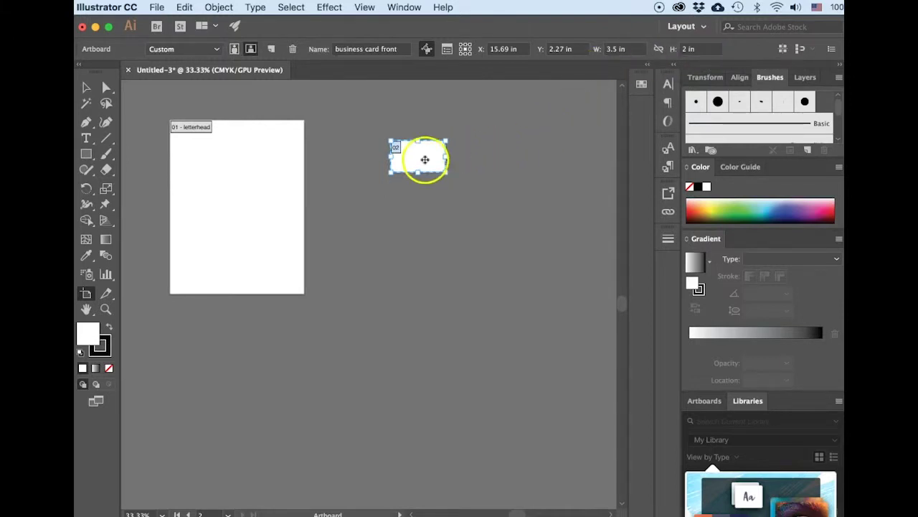
# - Shift the business card front artboard left and duplicate it directly below
pyautogui.moveTo(418, 153); pyautogui.dragTo(383, 136)
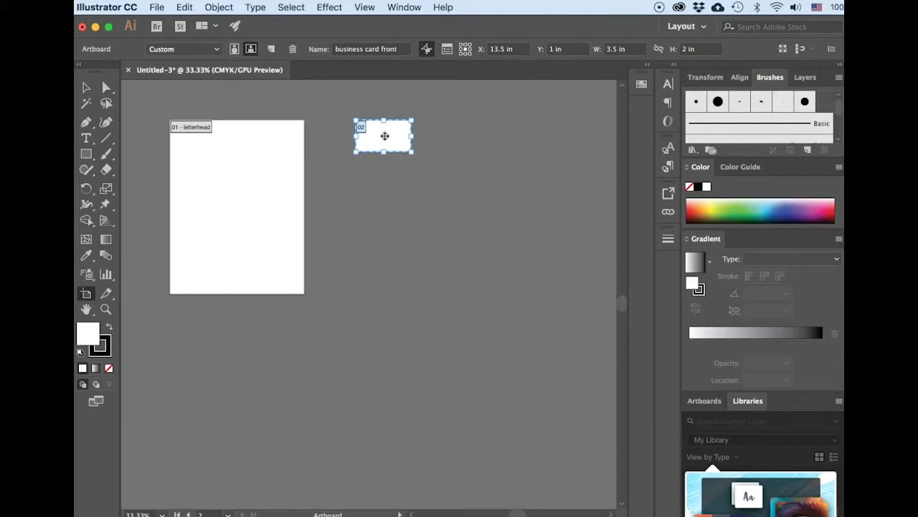
pyautogui.moveTo(384, 136); pyautogui.dragTo(384, 192)
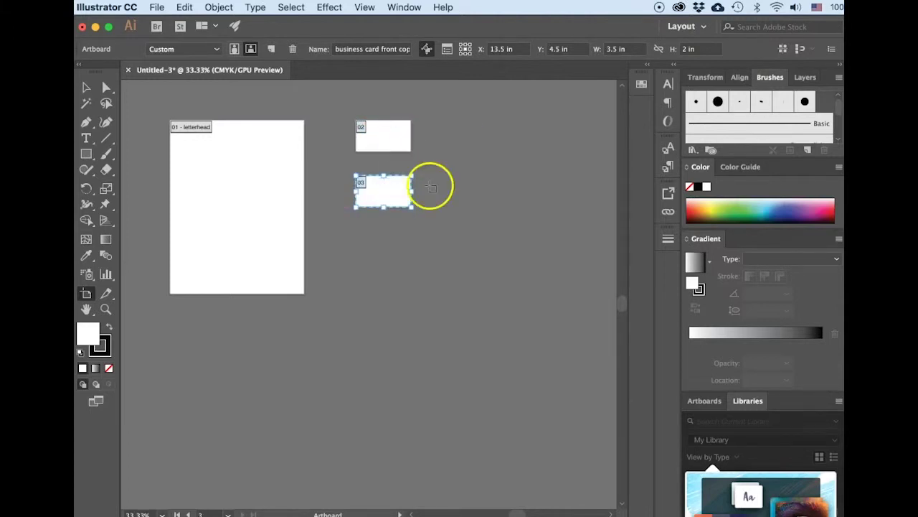
pyautogui.click(379, 192)
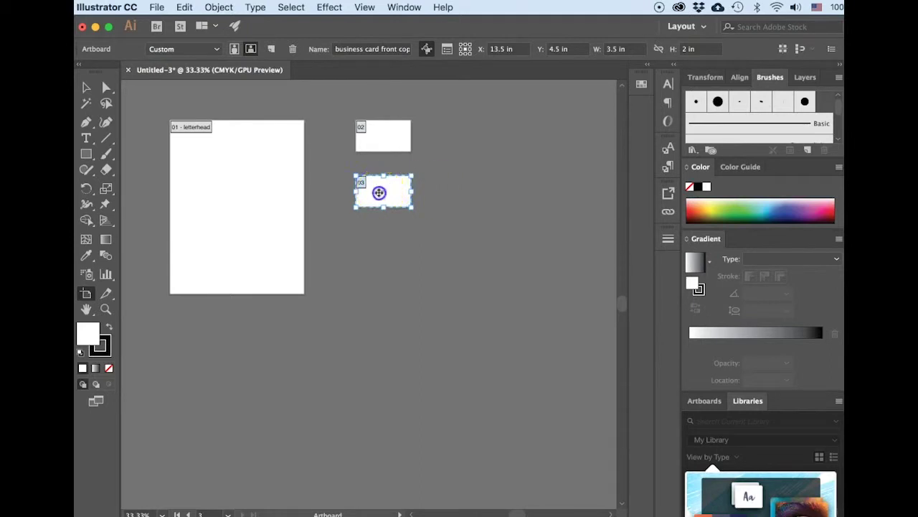
# - Rename the copied artboard 'business card back'
pyautogui.click(371, 48)
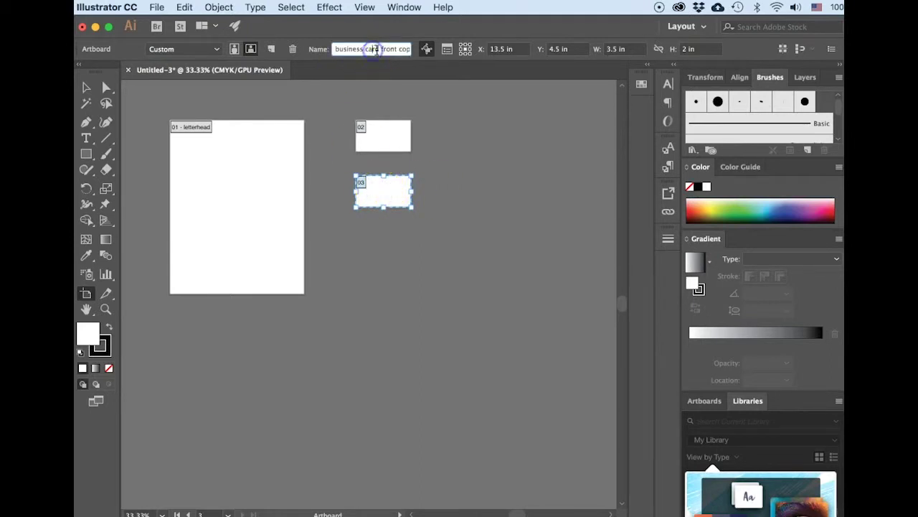
pyautogui.click(396, 48)
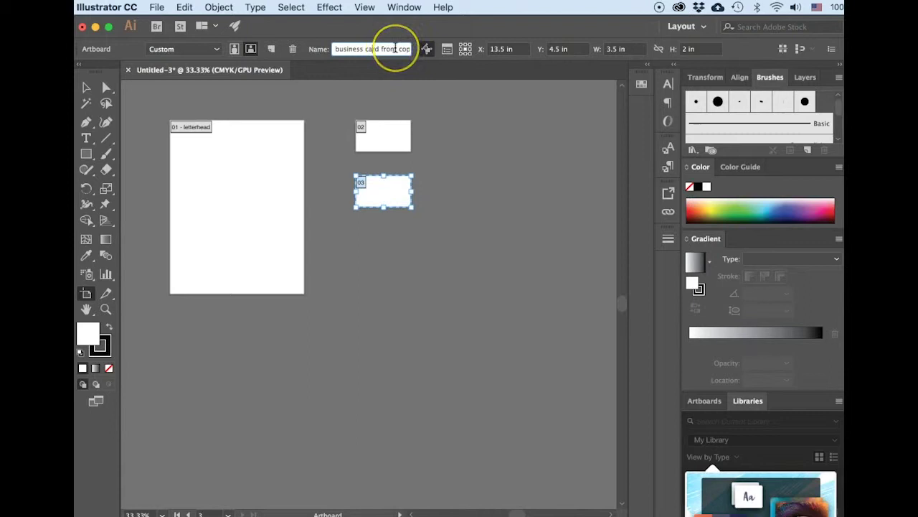
pyautogui.click(378, 48)
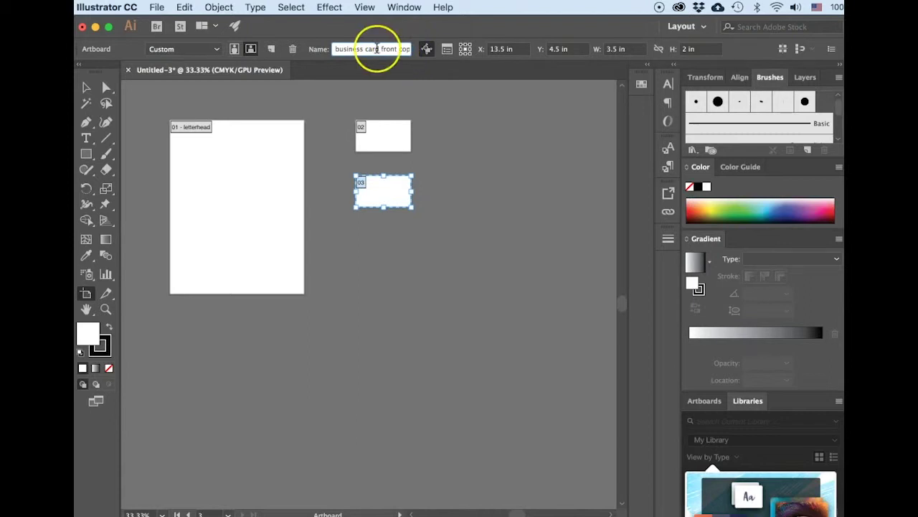
pyautogui.click(383, 48)
pyautogui.moveTo(380, 49); pyautogui.dragTo(424, 49)
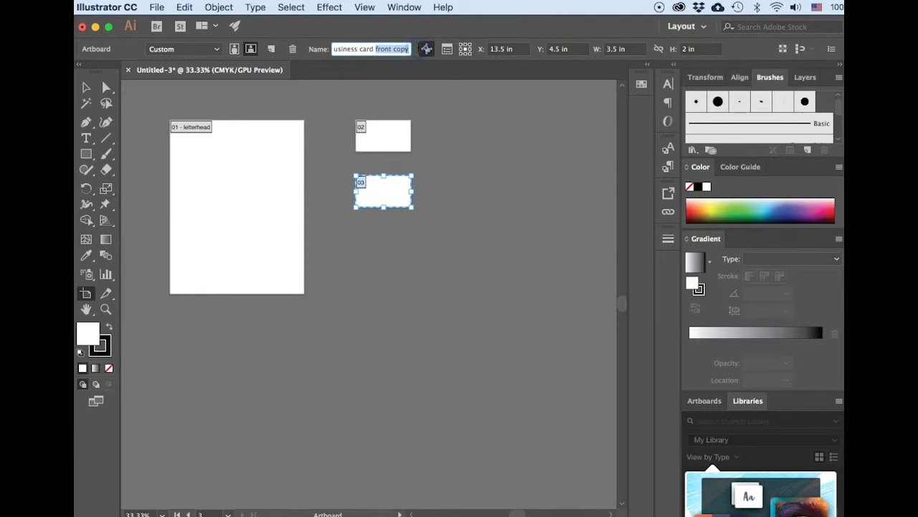
pyautogui.write('b')
pyautogui.press('Return')
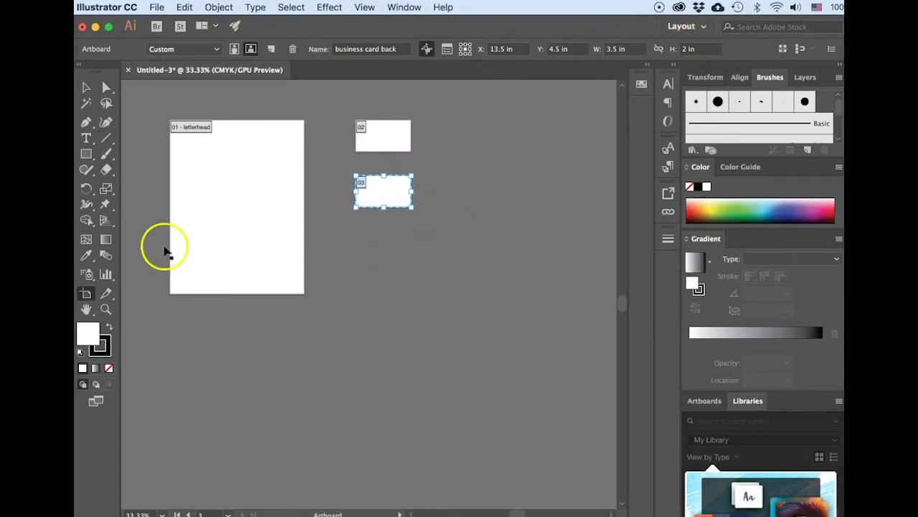
# - Draw a fourth artboard below the letterhead and name it 'envelope'
pyautogui.moveTo(170, 314); pyautogui.dragTo(432, 408)
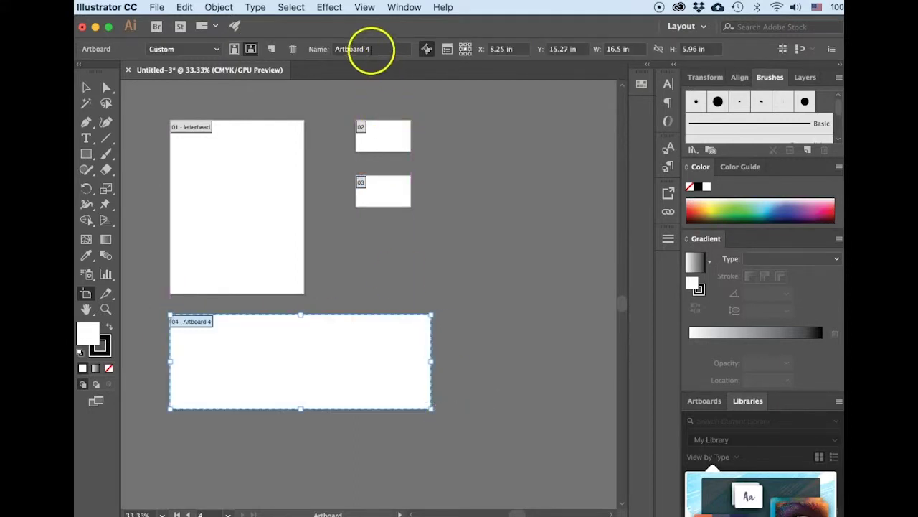
pyautogui.click(371, 50)
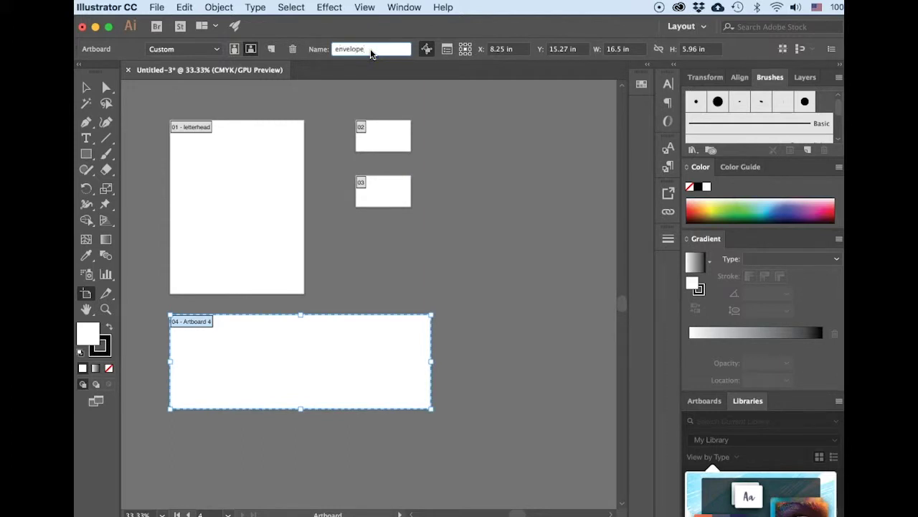
pyautogui.press('Return')
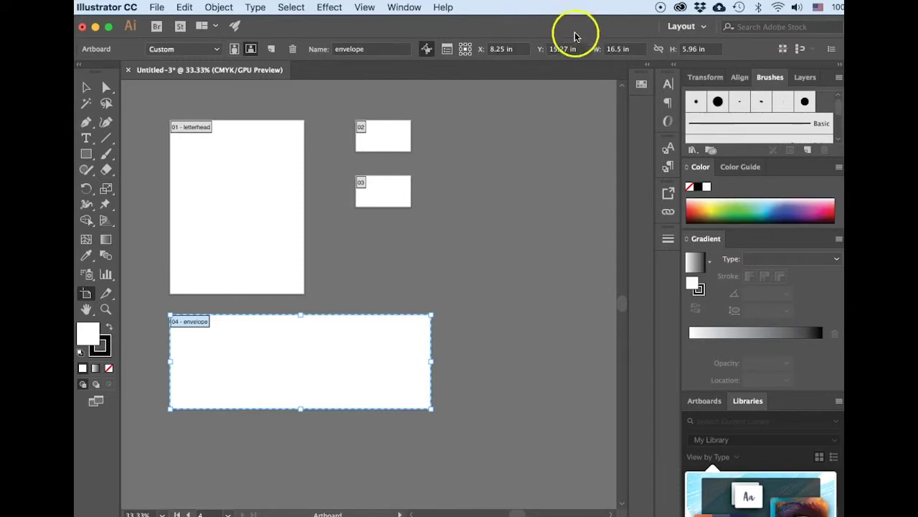
# - Size the envelope artboard to 9.5 in wide by 4.13 in high
pyautogui.click(601, 49)
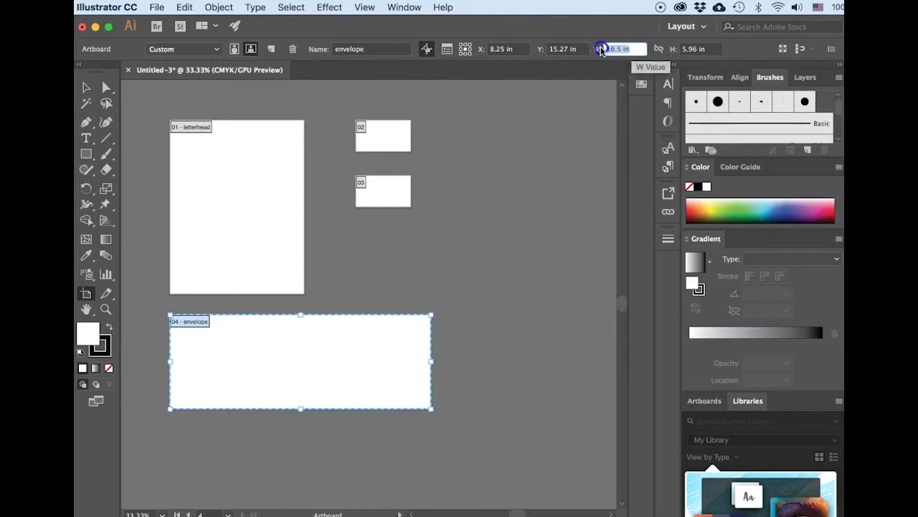
pyautogui.write('9.5')
pyautogui.press('Return')
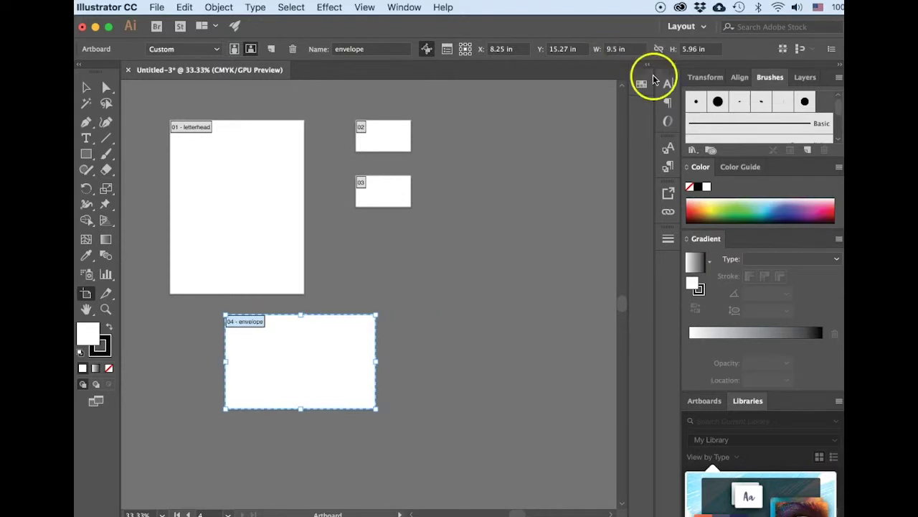
pyautogui.click(703, 48)
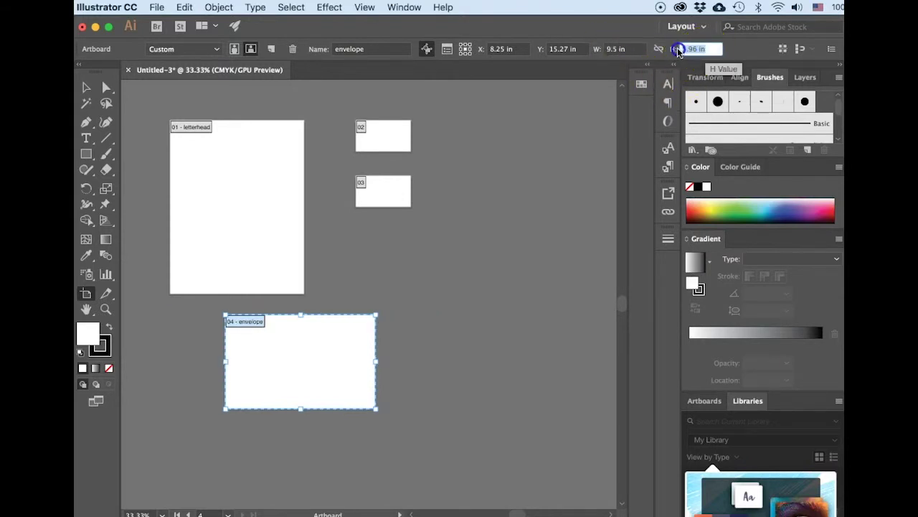
pyautogui.write('4.13')
pyautogui.press('Return')
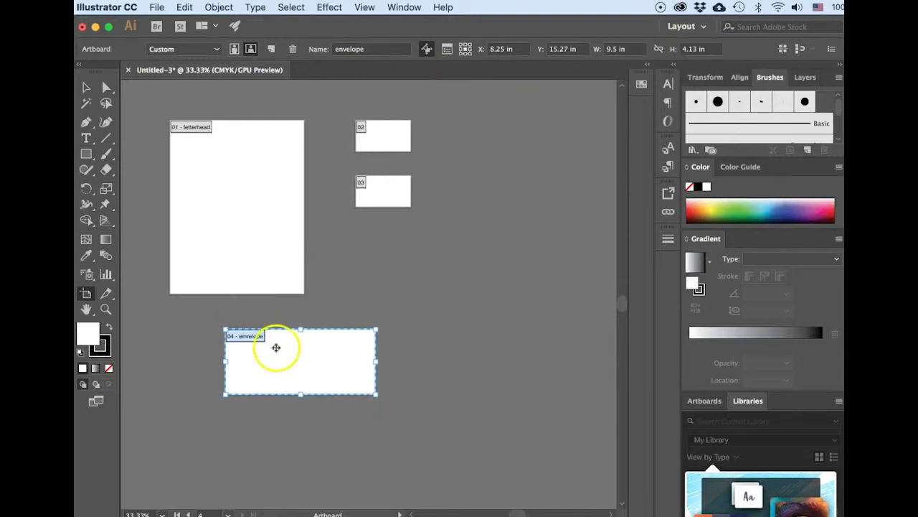
# - Move the envelope artboard beside the letterhead, below the business cards
pyautogui.moveTo(276, 347); pyautogui.dragTo(389, 259)
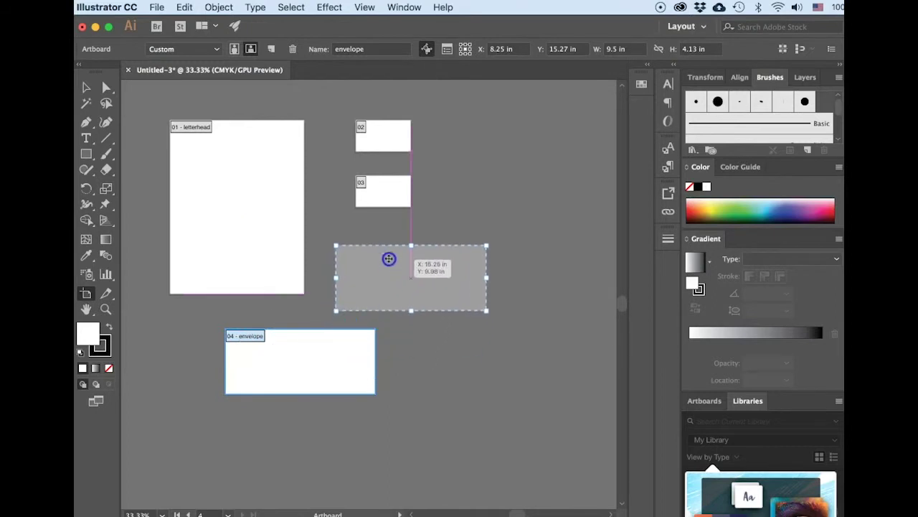
pyautogui.moveTo(388, 259)
pyautogui.mouseDown()
pyautogui.moveTo(238, 274)
pyautogui.moveTo(217, 256)
pyautogui.moveTo(216, 265)
pyautogui.mouseUp()
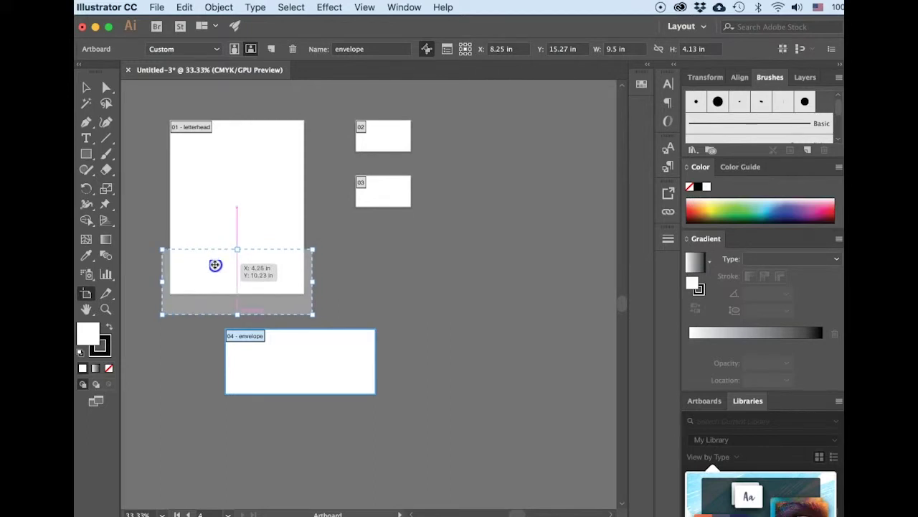
pyautogui.moveTo(215, 265); pyautogui.dragTo(222, 264)
pyautogui.moveTo(357, 256); pyautogui.dragTo(407, 248)
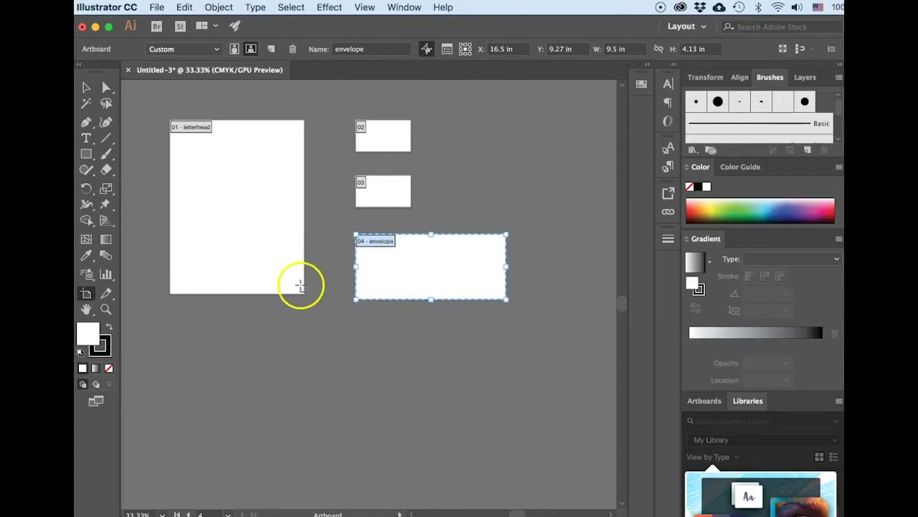
# - Draw orange rectangles on the letterhead top and on the business card front
pyautogui.click(86, 154)
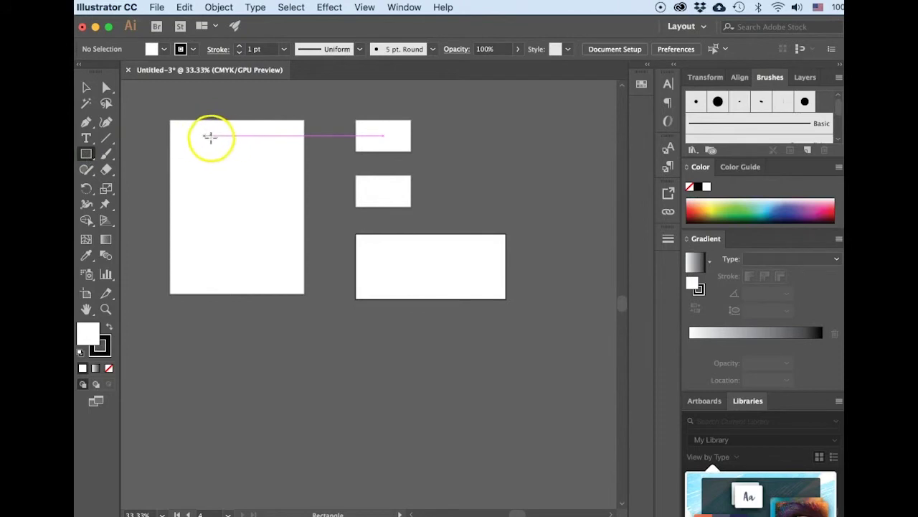
pyautogui.moveTo(183, 130); pyautogui.dragTo(285, 148)
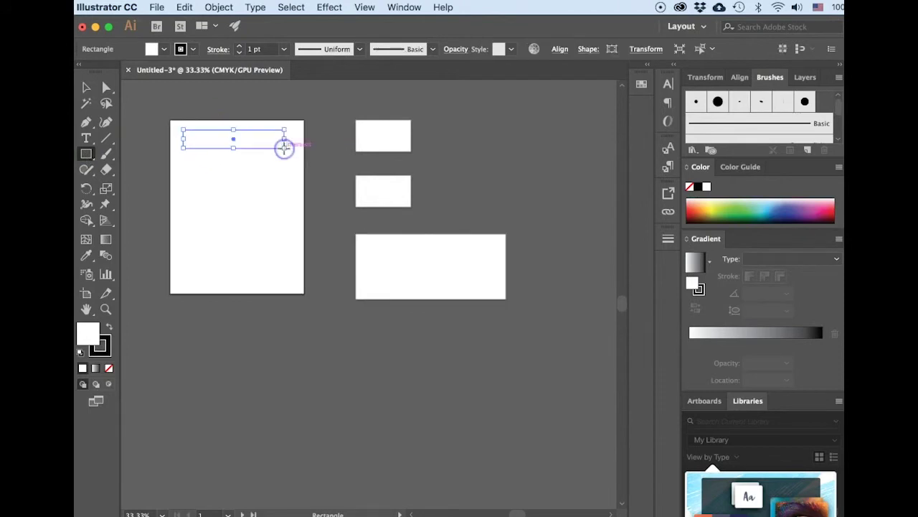
pyautogui.click(694, 208)
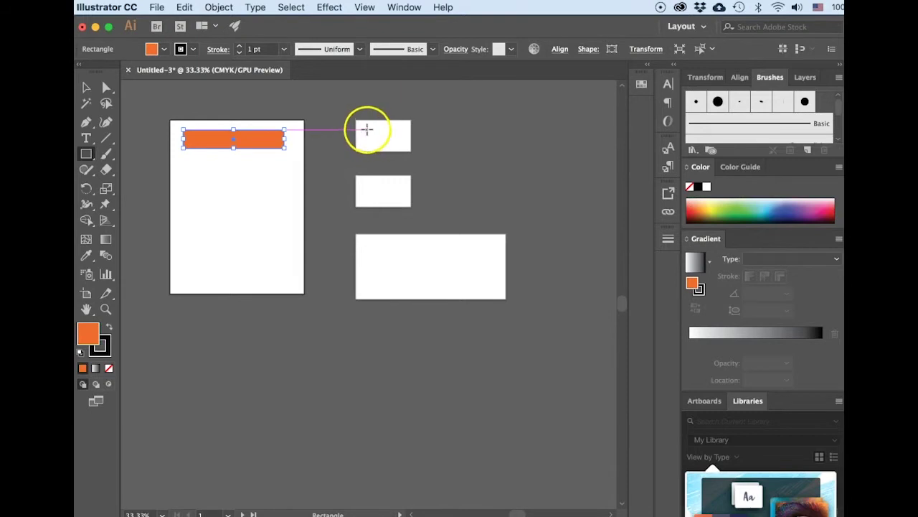
pyautogui.moveTo(363, 127); pyautogui.dragTo(399, 136)
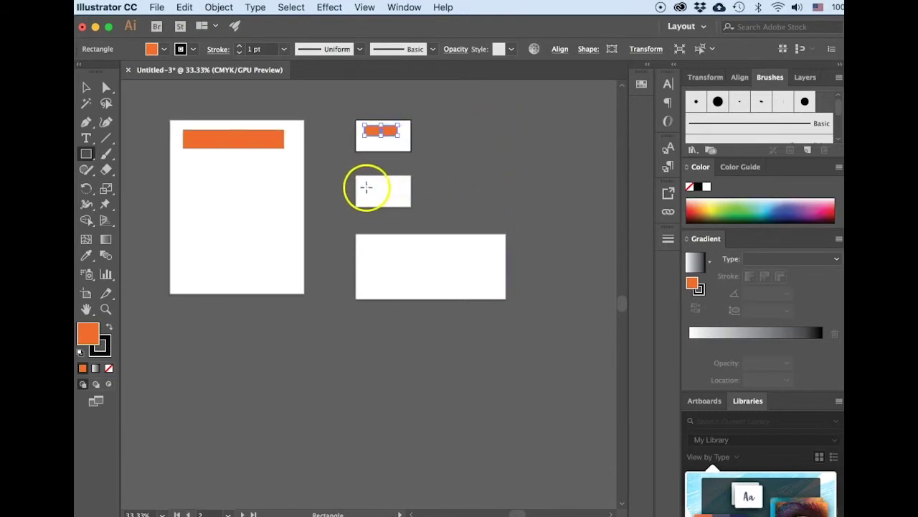
# - Add a green rectangle on the business card back and a blue one on the envelope
pyautogui.moveTo(364, 184); pyautogui.dragTo(398, 195)
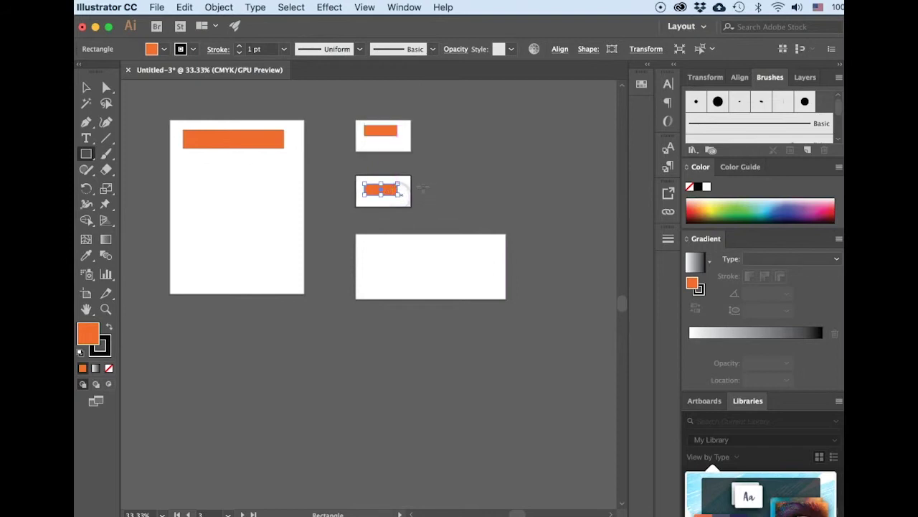
pyautogui.click(733, 209)
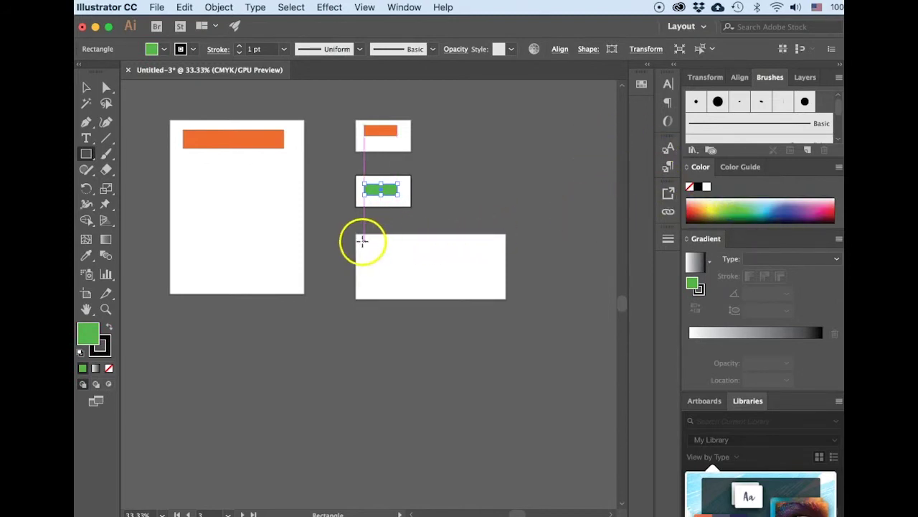
pyautogui.moveTo(361, 241); pyautogui.dragTo(399, 260)
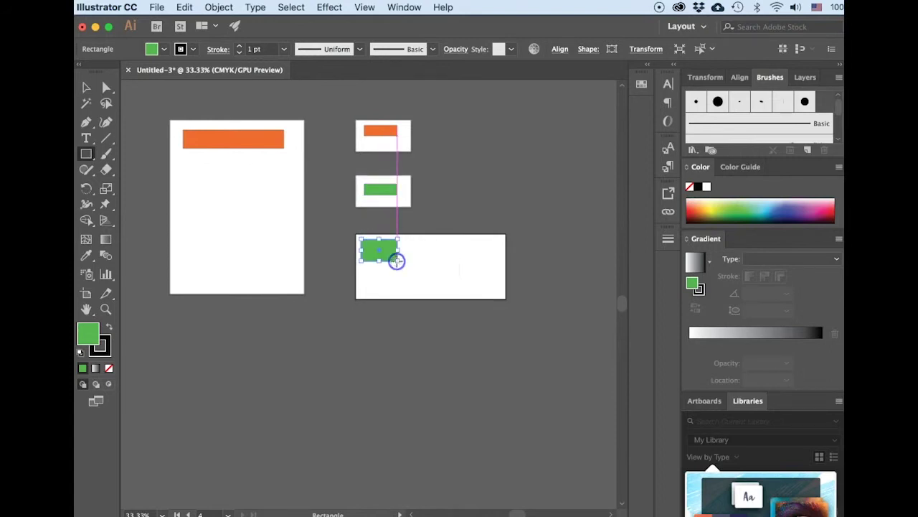
pyautogui.click(789, 210)
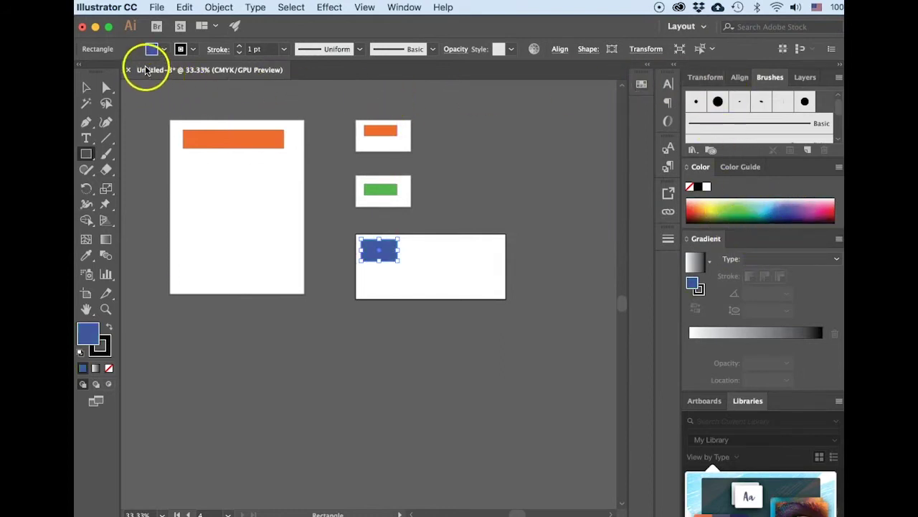
pyautogui.moveTo(358, 137); pyautogui.dragTo(363, 137)
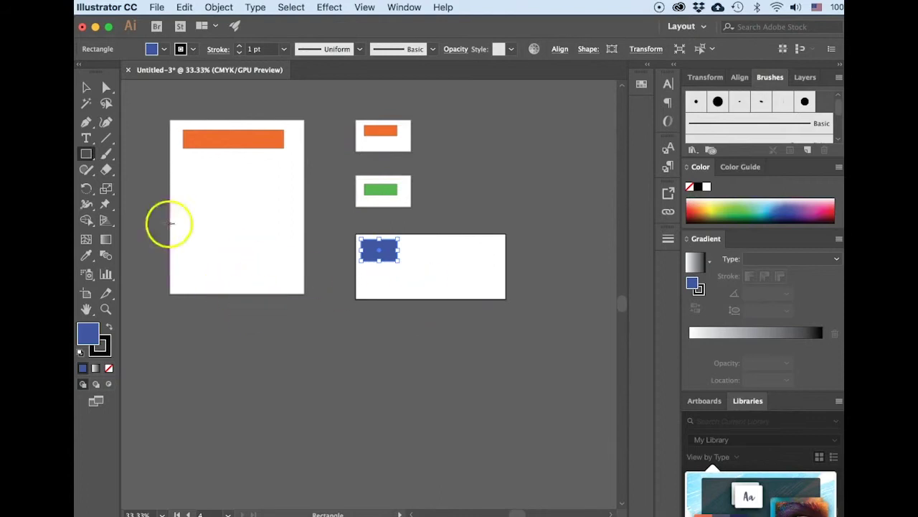
pyautogui.click(86, 86)
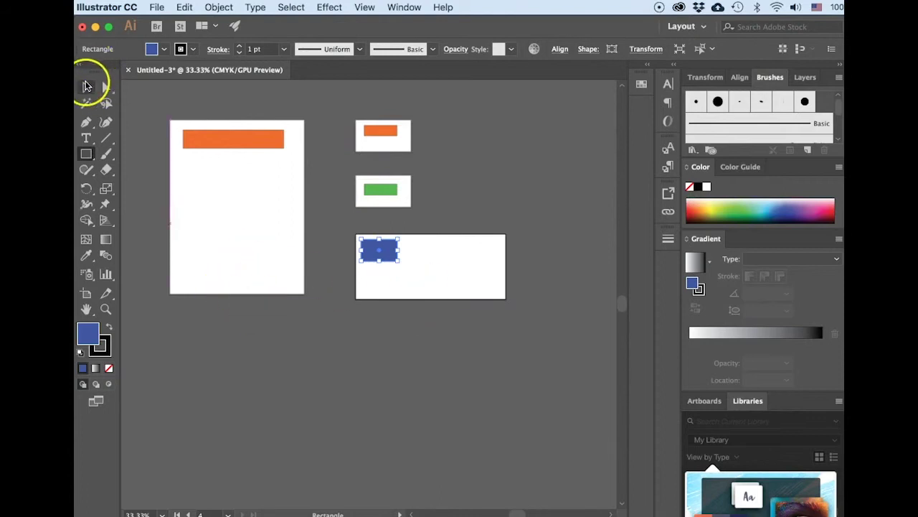
# - Deselect the blue rectangle and bring up the File > Export choices
pyautogui.click(412, 284)
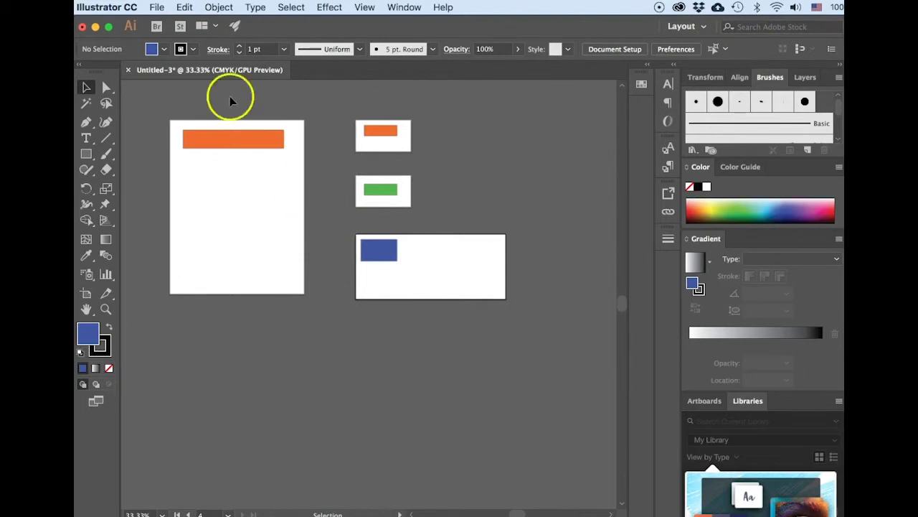
pyautogui.click(157, 7)
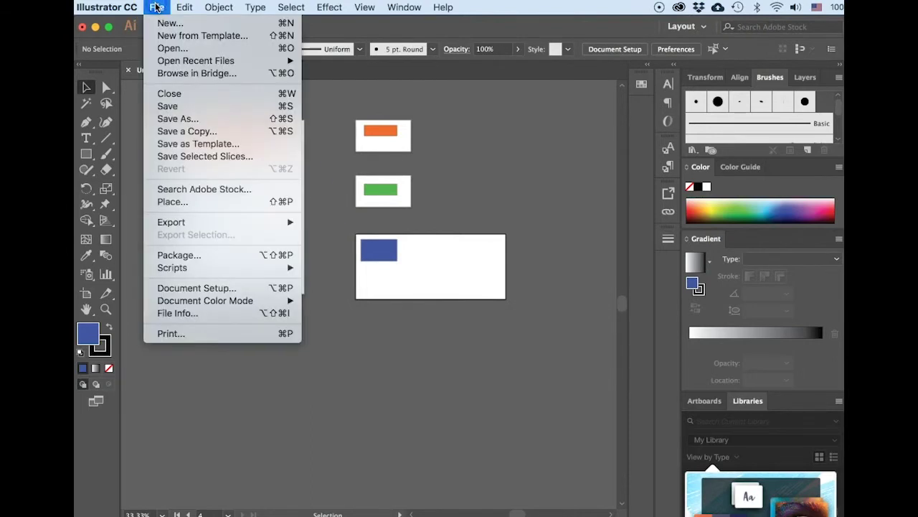
pyautogui.moveTo(172, 222)
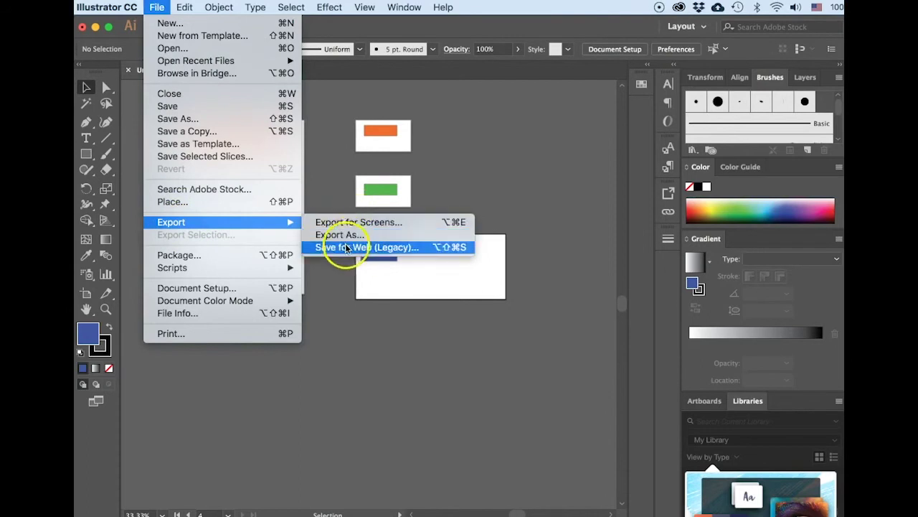
# - Export all artboards as JPEG named 'stationery set' into the stationery set folder
pyautogui.click(345, 235)
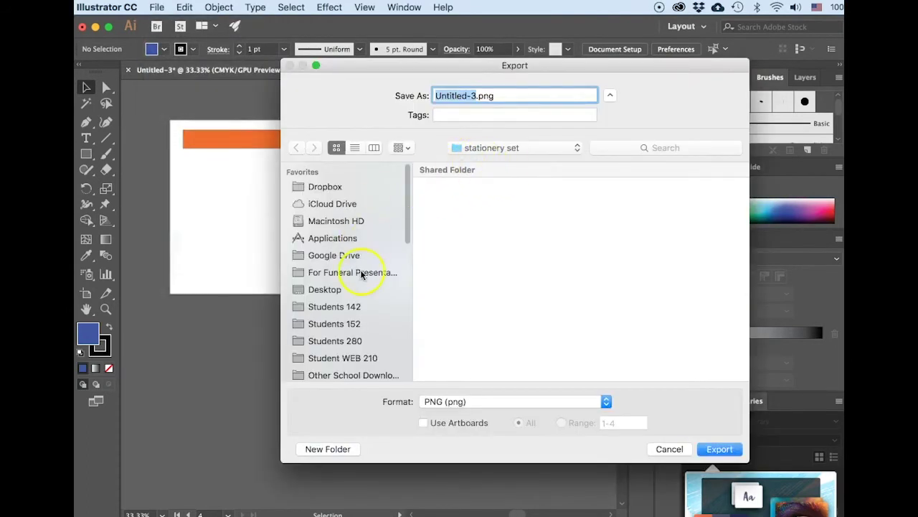
pyautogui.click(490, 149)
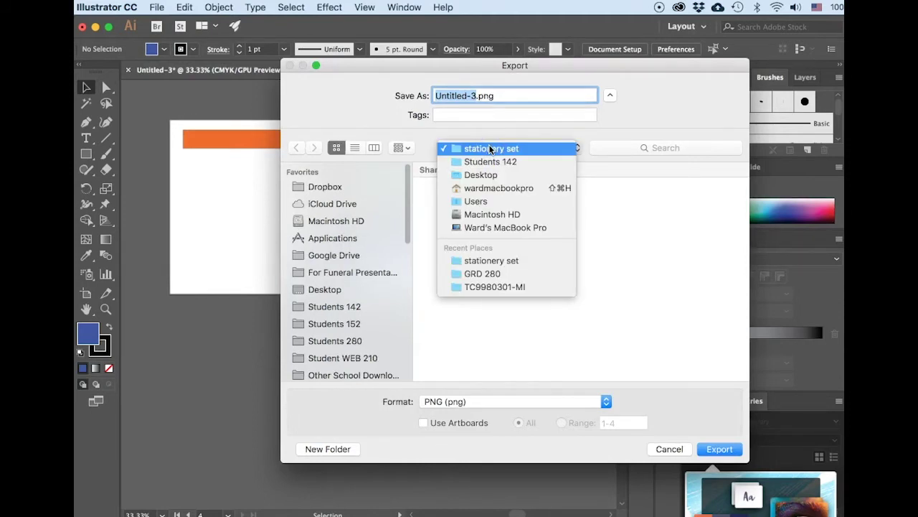
pyautogui.click(490, 149)
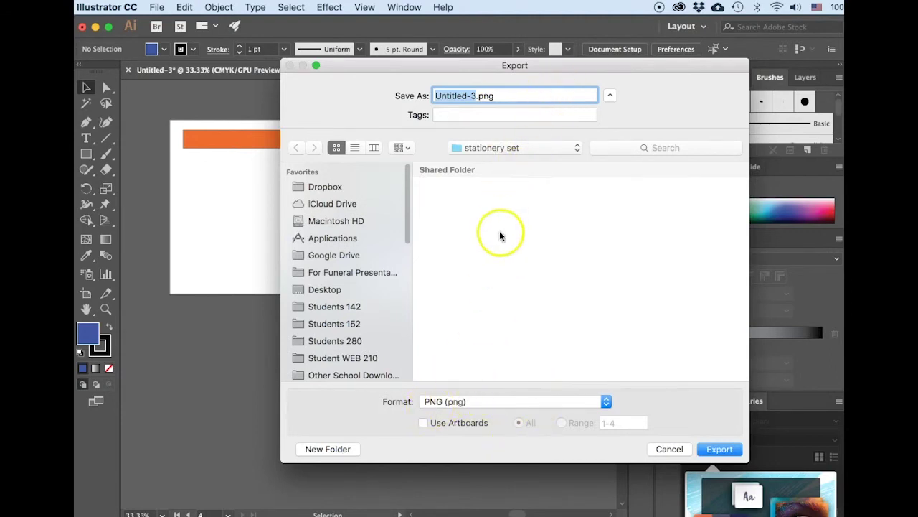
pyautogui.click(606, 402)
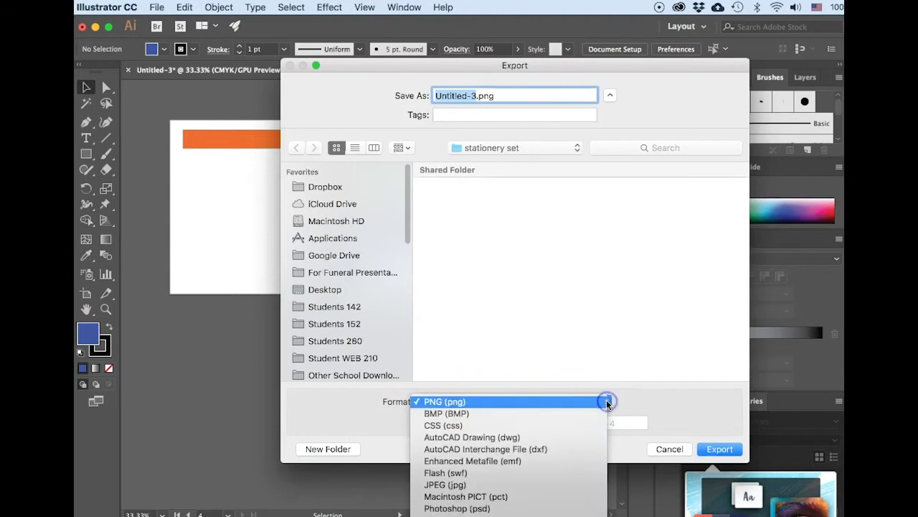
pyautogui.click(452, 486)
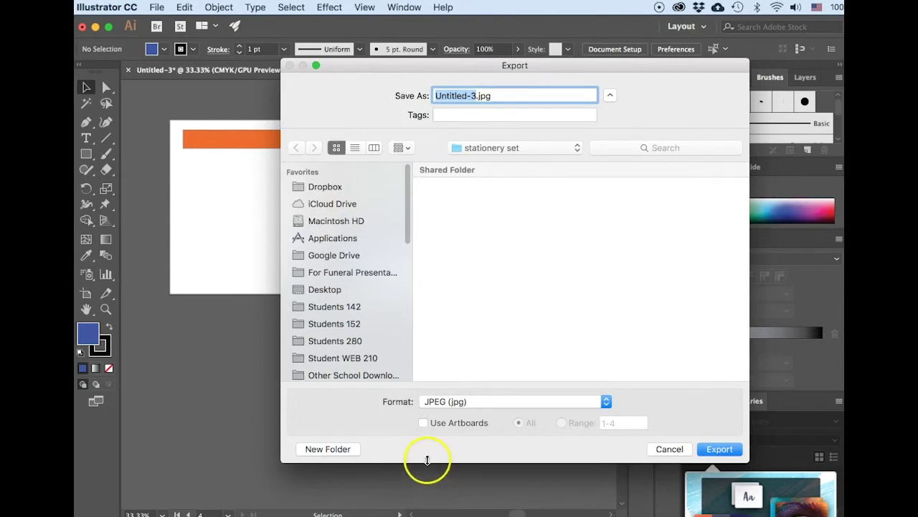
pyautogui.click(423, 423)
pyautogui.click(520, 422)
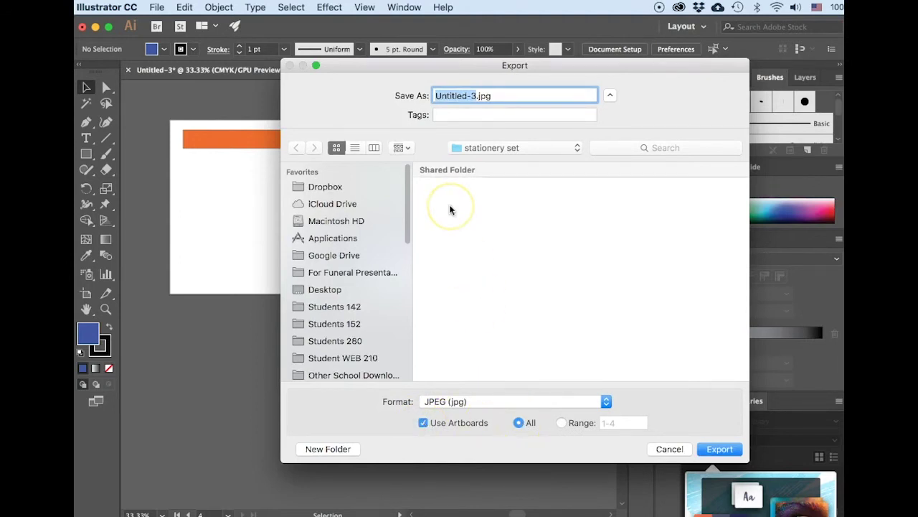
pyautogui.write('stationery set')
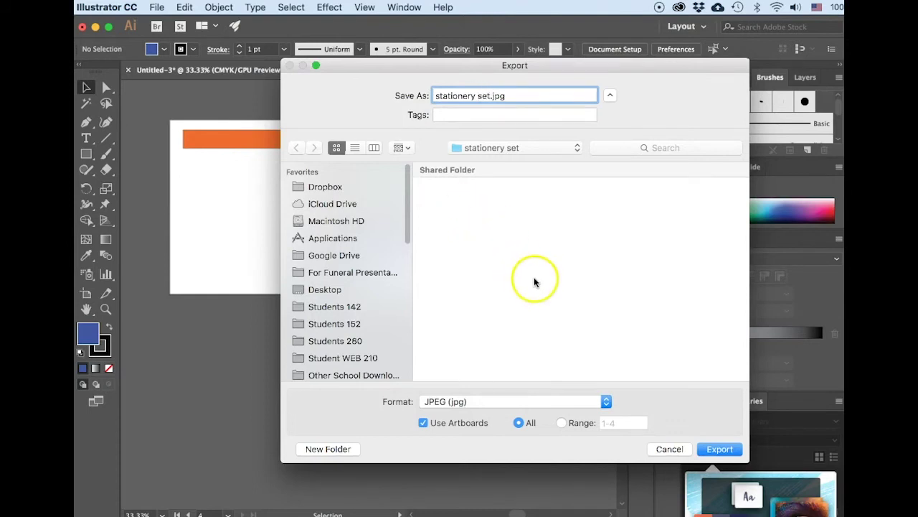
# - Confirm JPEG options: RGB colour model, quality 10, embedded sRGB ICC profile
pyautogui.click(718, 450)
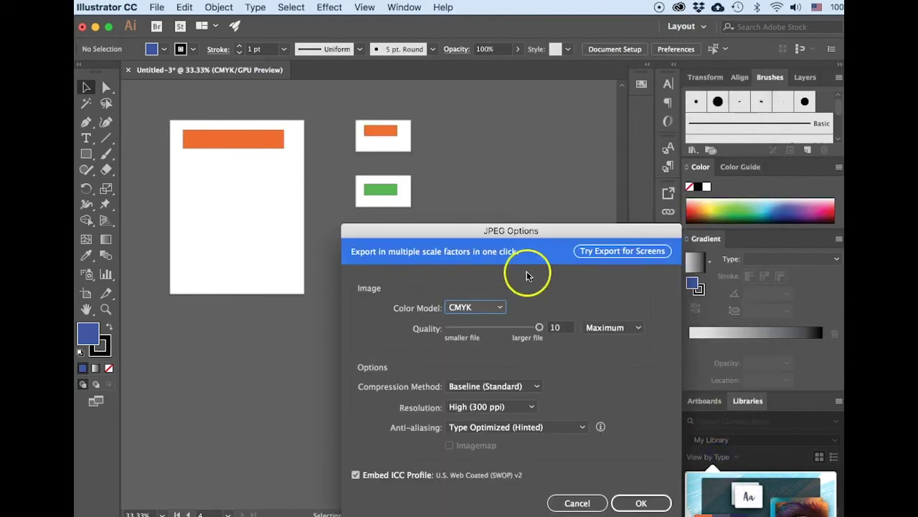
pyautogui.moveTo(520, 236); pyautogui.dragTo(510, 116)
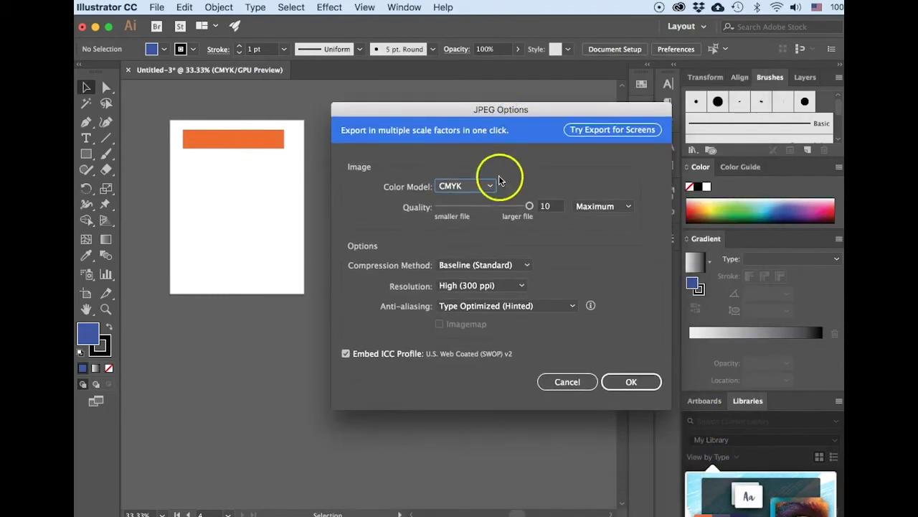
pyautogui.click(491, 186)
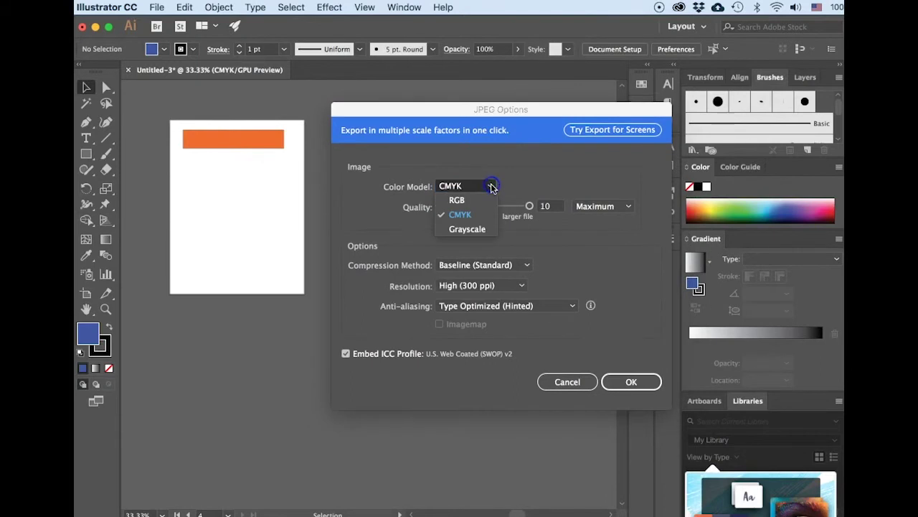
pyautogui.click(468, 201)
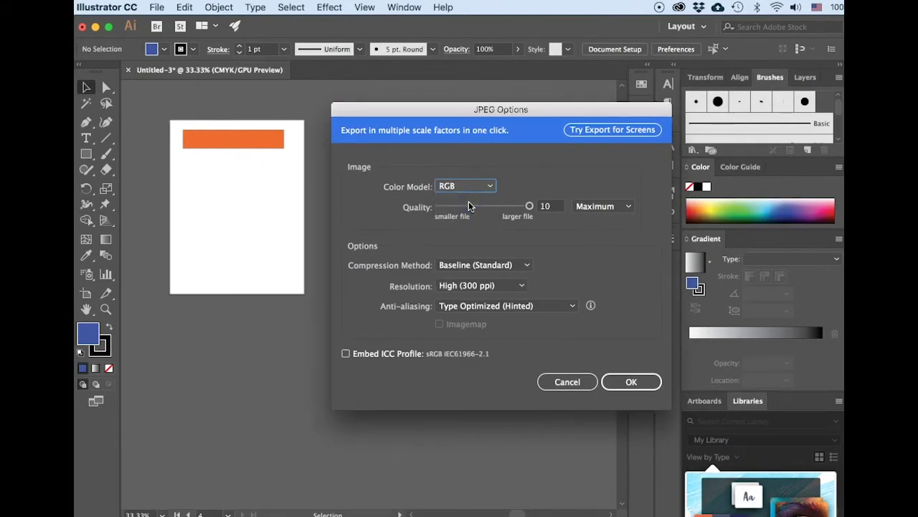
pyautogui.click(534, 205)
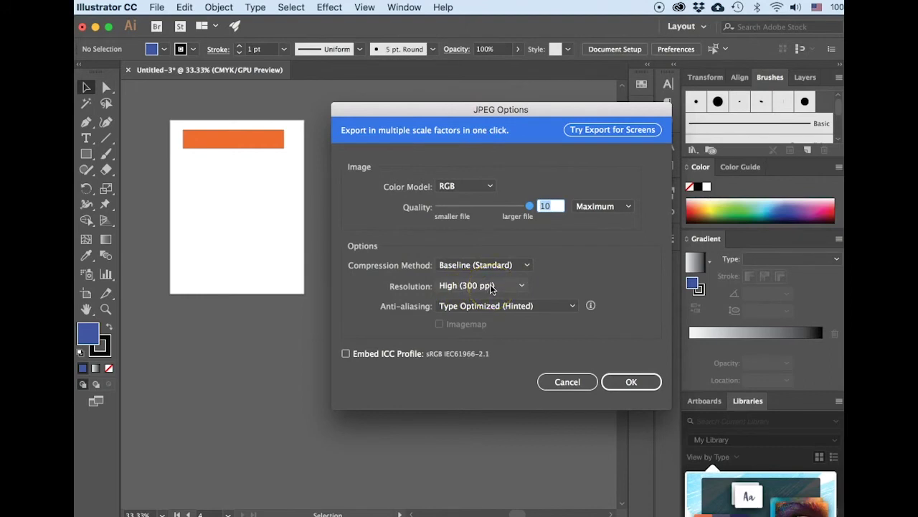
pyautogui.click(565, 341)
pyautogui.click(630, 381)
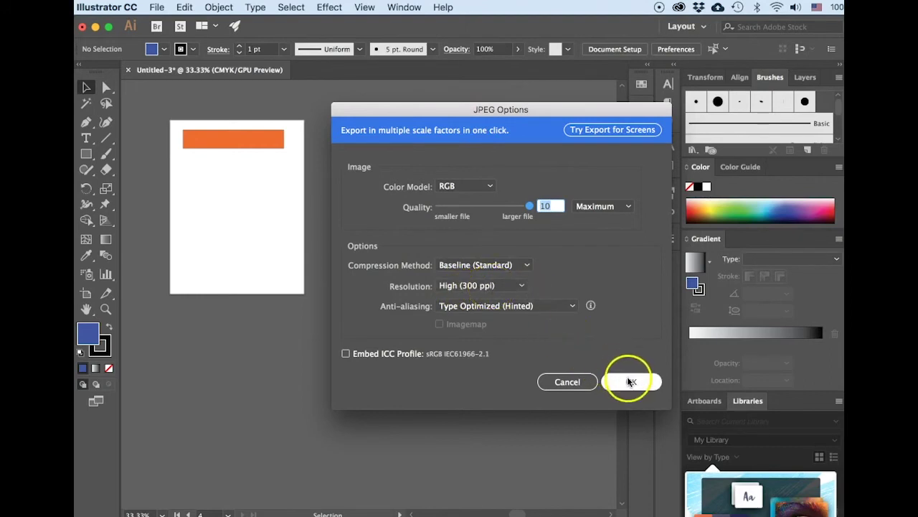
pyautogui.click(346, 353)
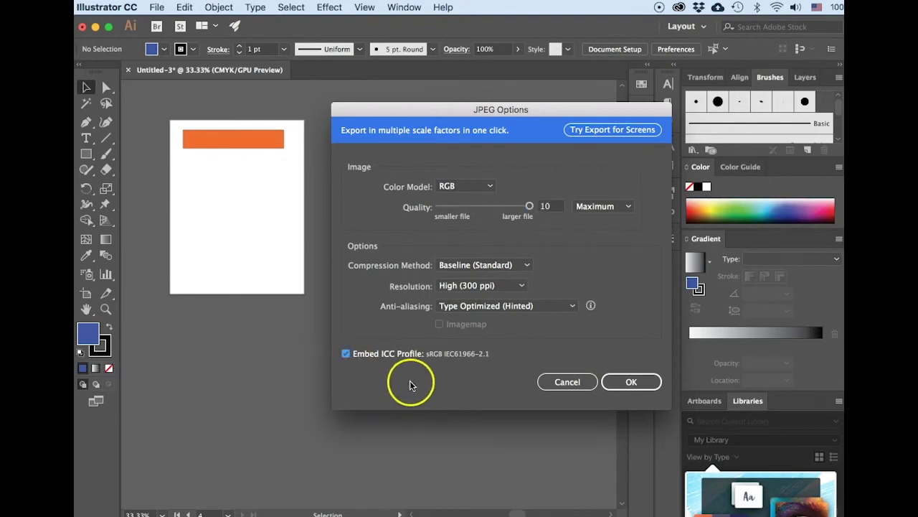
pyautogui.click(623, 386)
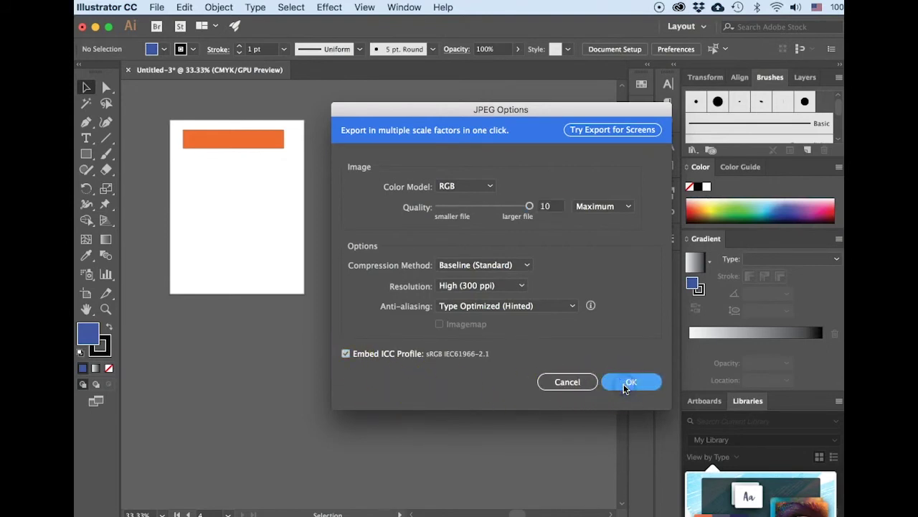
pyautogui.click(624, 384)
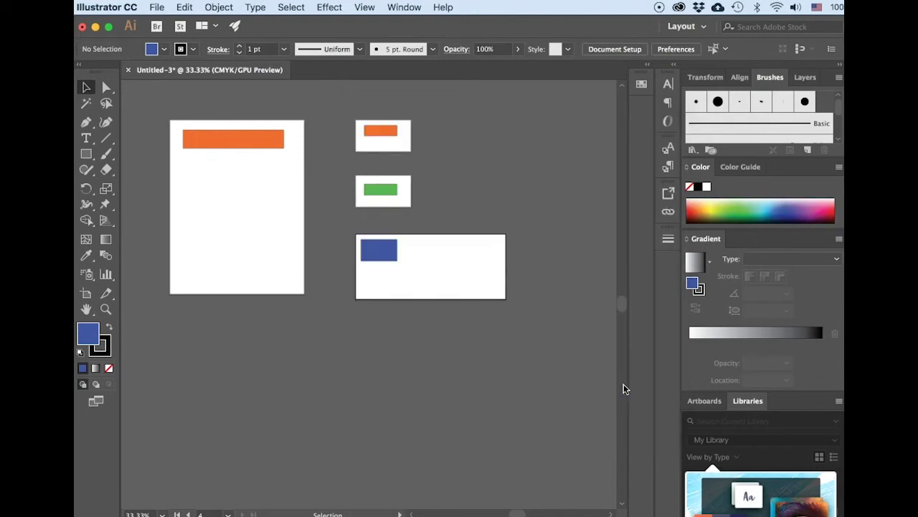
# - In Finder, check the letterhead, business card back, business card front and envelope JPEGs
pyautogui.click(96, 28)
pyautogui.click(429, 195)
pyautogui.click(345, 93)
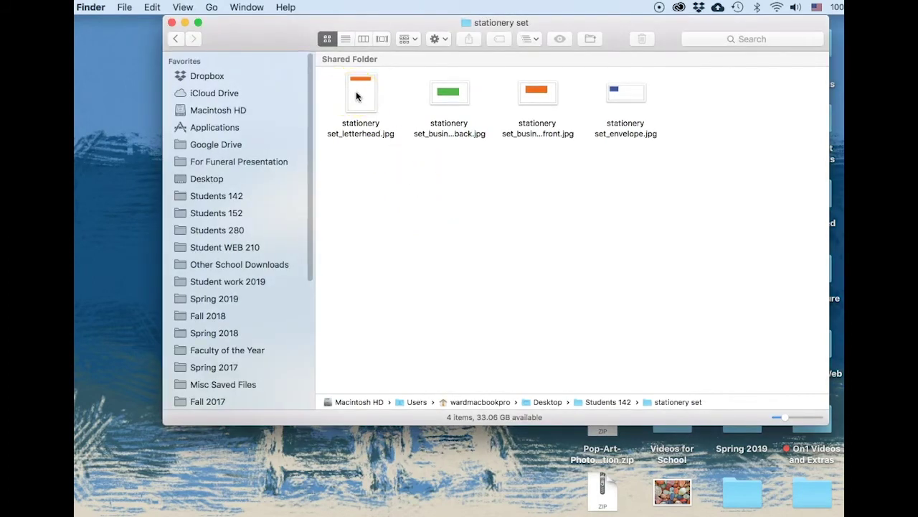
pyautogui.click(356, 96)
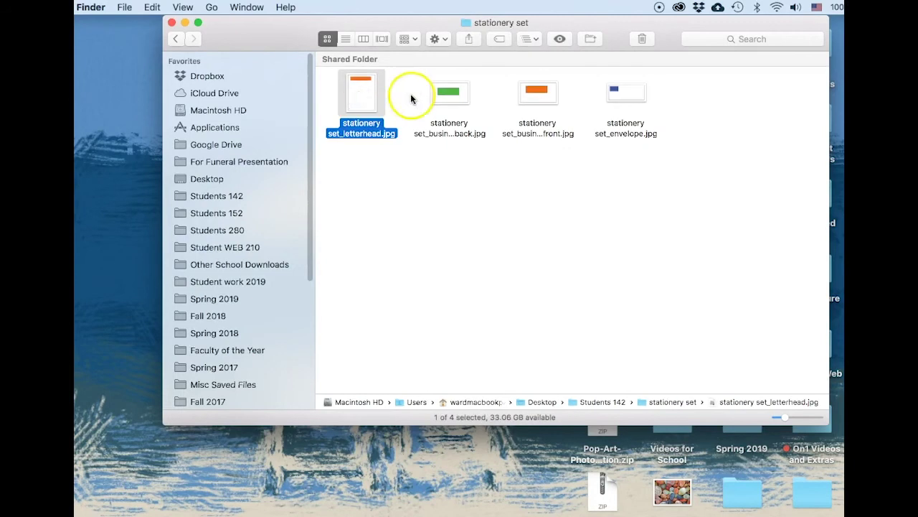
pyautogui.click(363, 126)
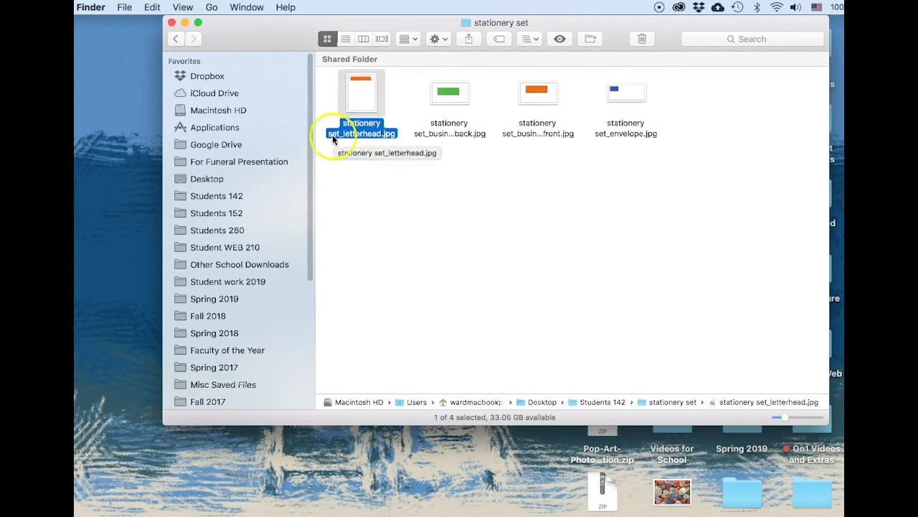
pyautogui.click(452, 125)
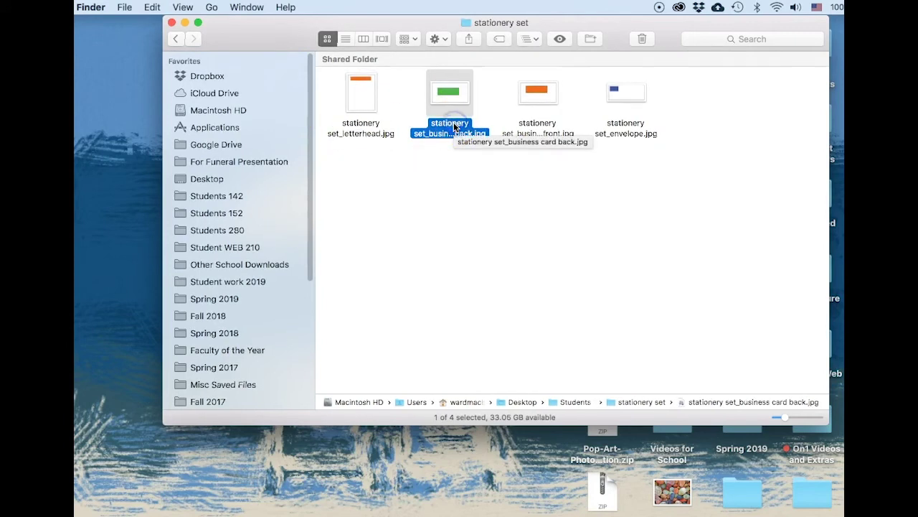
pyautogui.click(445, 134)
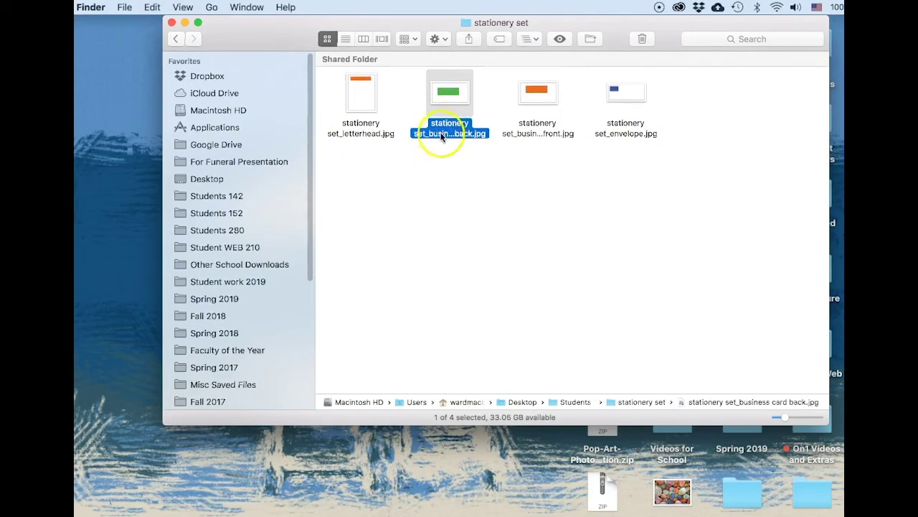
pyautogui.click(534, 124)
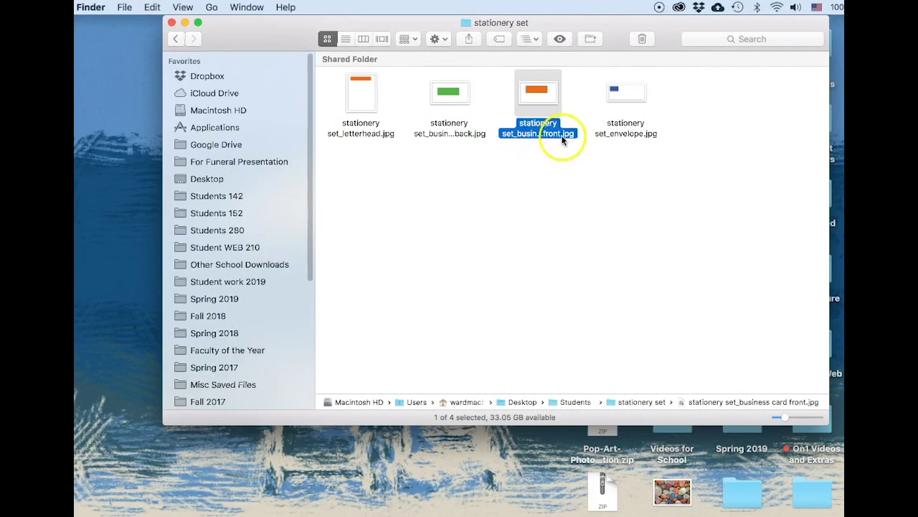
pyautogui.click(607, 133)
pyautogui.click(629, 135)
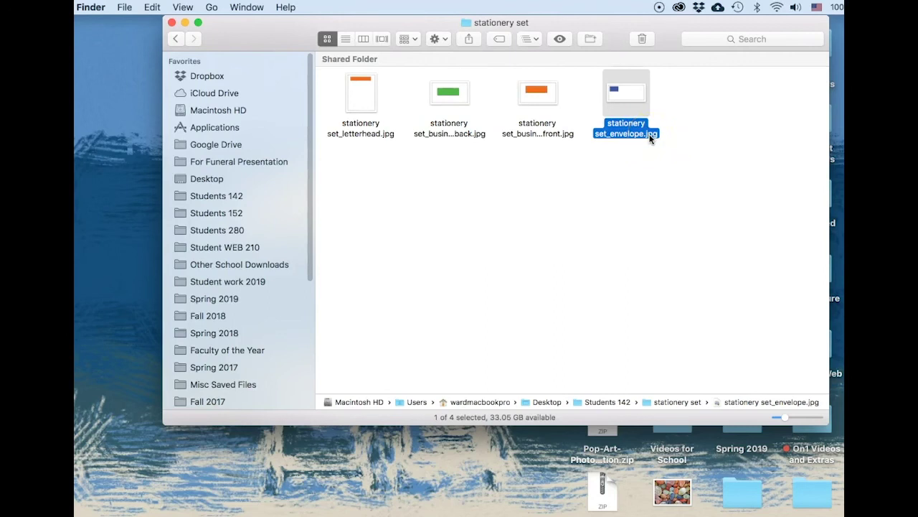